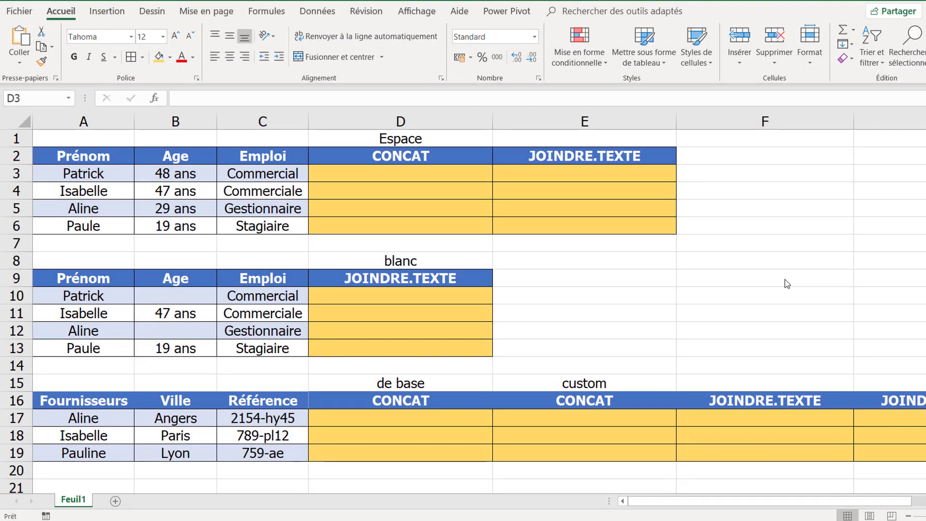
Step: Try joining the first person's details in D3 with the formula =CONCAT(A3:C3), and undo the entry
{"action": "left_click", "coordinate": [420, 174]}
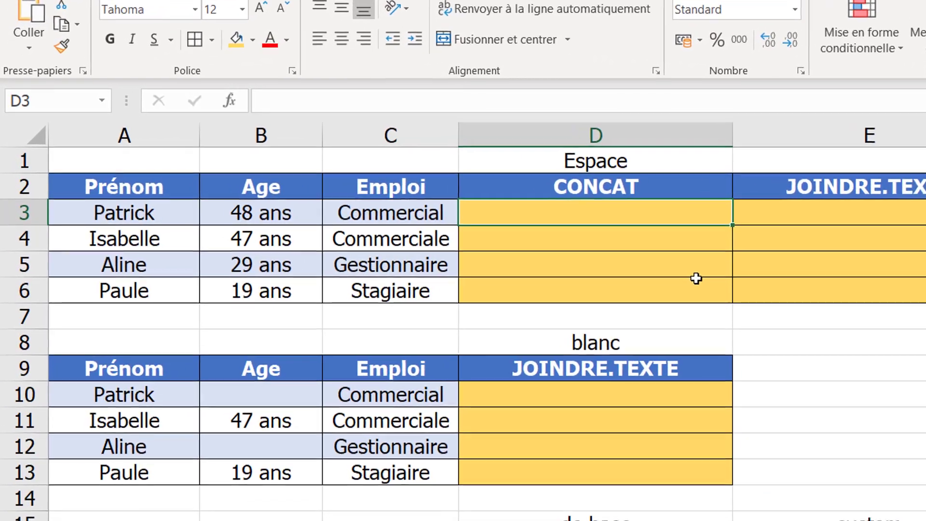
{"action": "type", "text": "="}
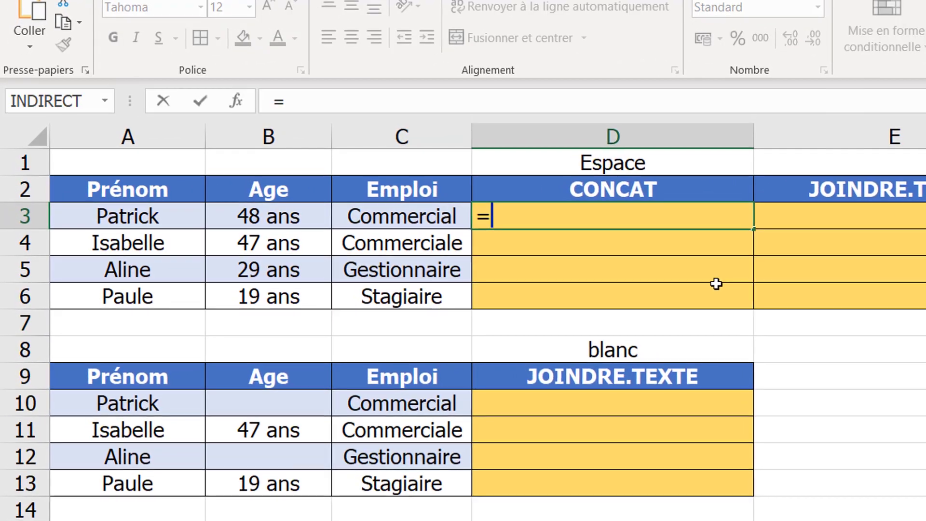
{"action": "type", "text": "conca"}
{"action": "key", "text": "Tab"}
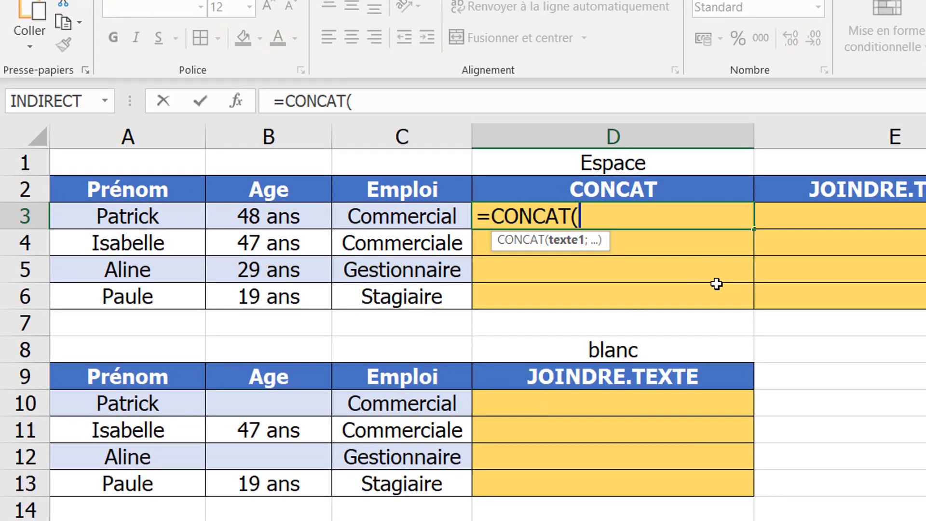
{"action": "left_click_drag", "start_coordinate": [544, 248], "coordinate": [637, 314]}
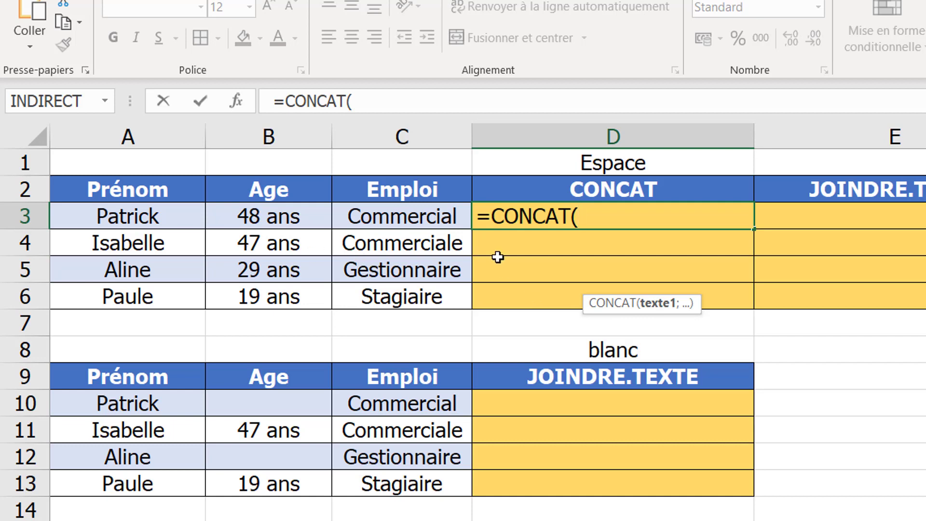
{"action": "left_click_drag", "start_coordinate": [149, 215], "coordinate": [413, 225]}
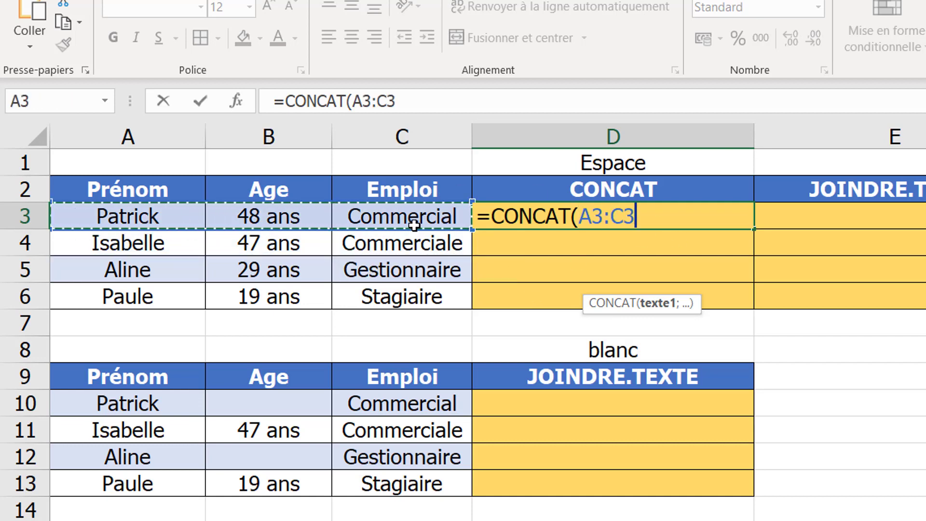
{"action": "type", "text": ")"}
{"action": "key", "text": "Return"}
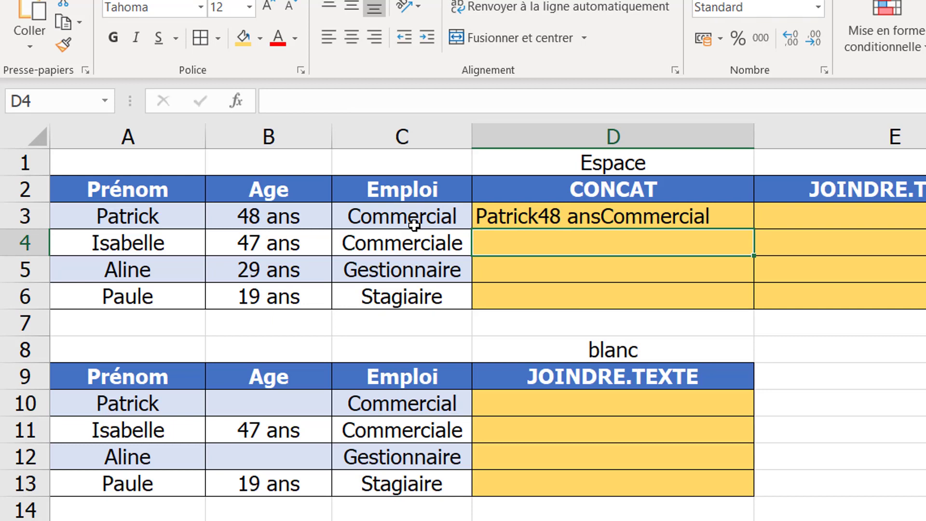
{"action": "key", "text": "ctrl+z"}
Step: Enter =CONCAT(A3;" ";B3;" ";C3) in D3 to join the details with spaces, and fill the formula down to D6
{"action": "type", "text": "="}
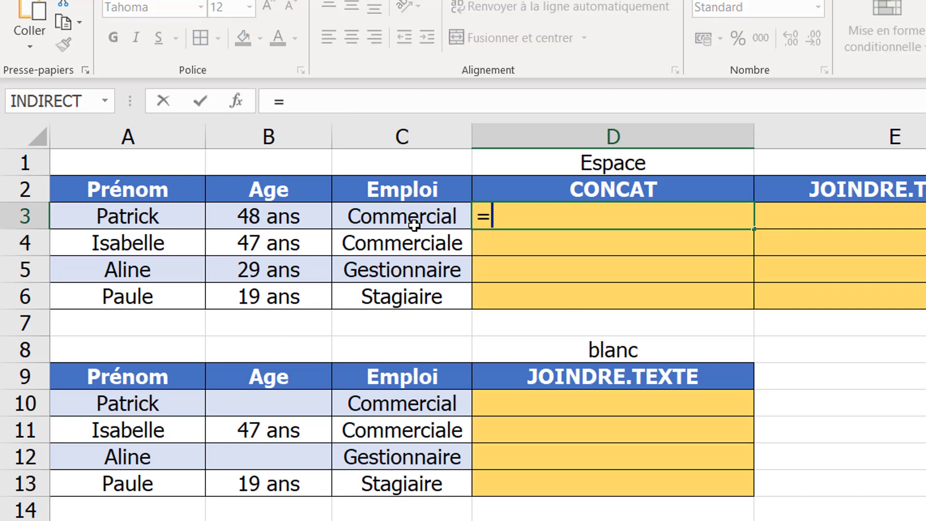
{"action": "type", "text": "conca"}
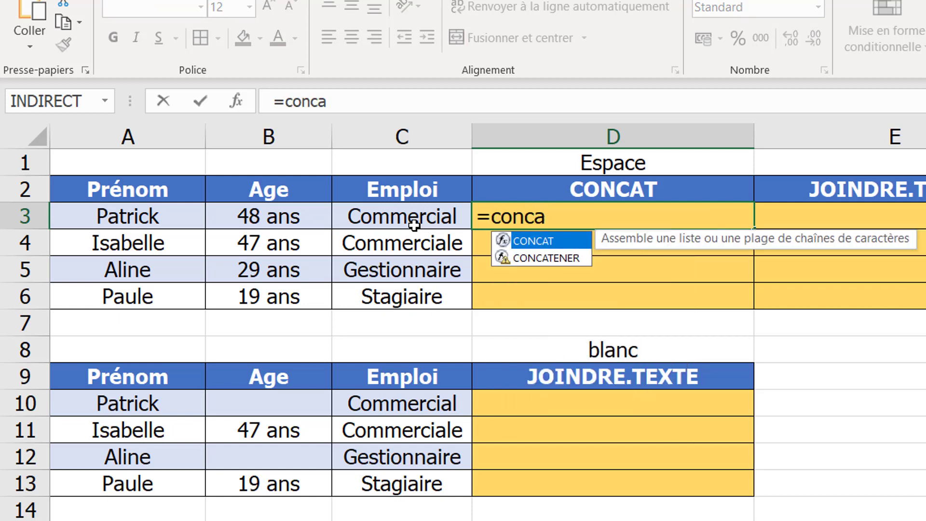
{"action": "key", "text": "Tab"}
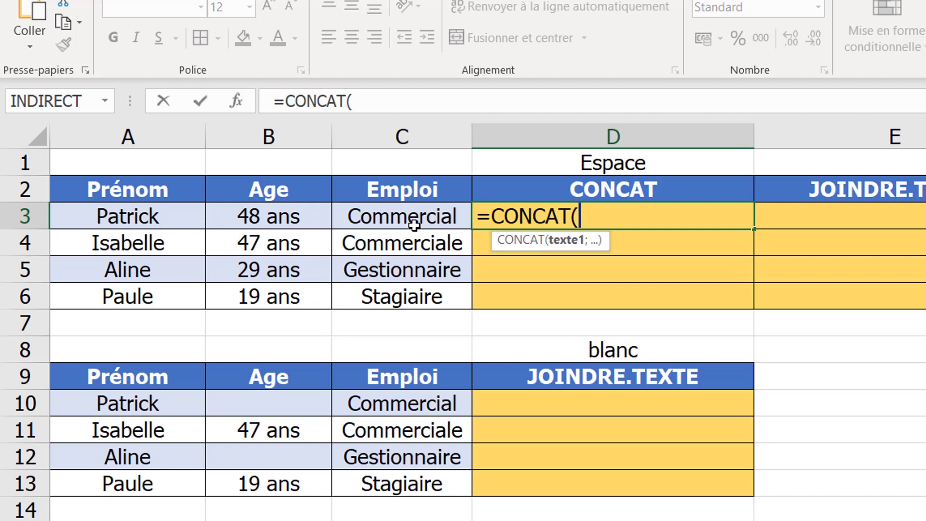
{"action": "left_click", "coordinate": [136, 220]}
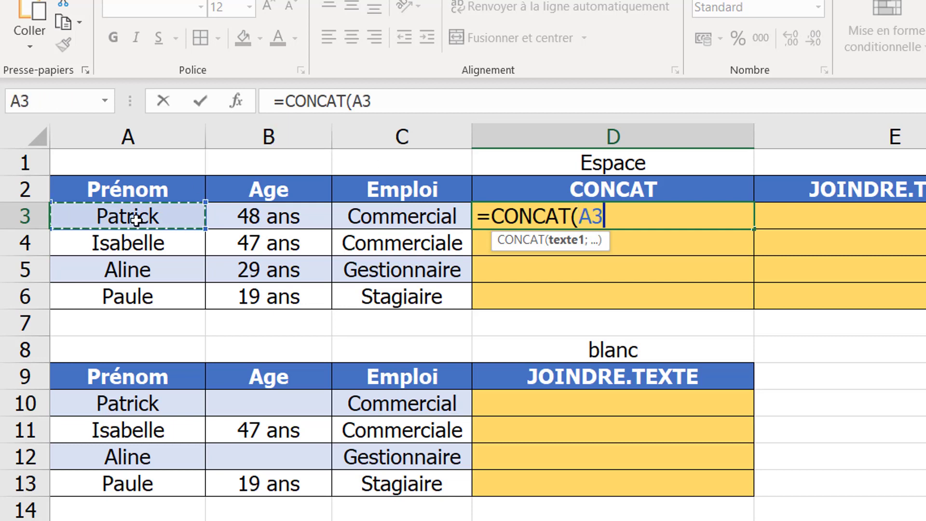
{"action": "type", "text": ";"}
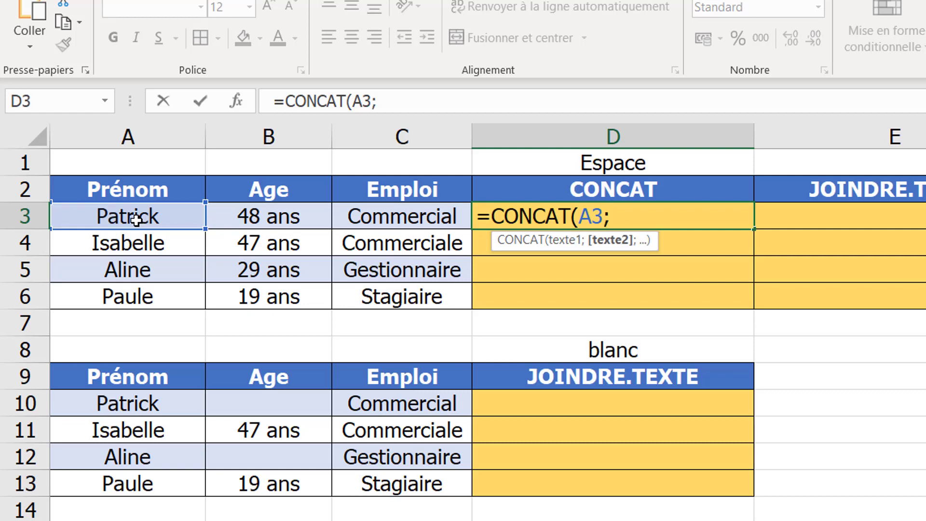
{"action": "type", "text": "\" \";"}
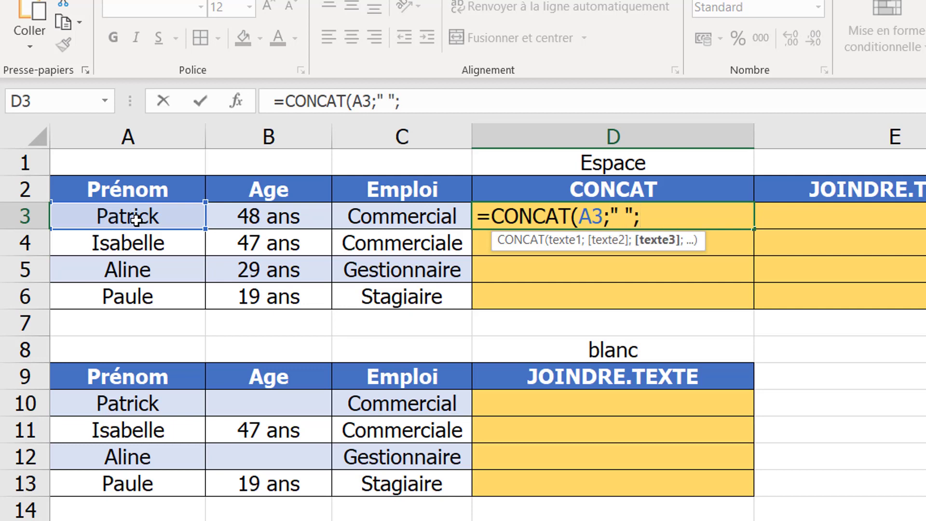
{"action": "left_click", "coordinate": [282, 221]}
{"action": "type", "text": ";"}
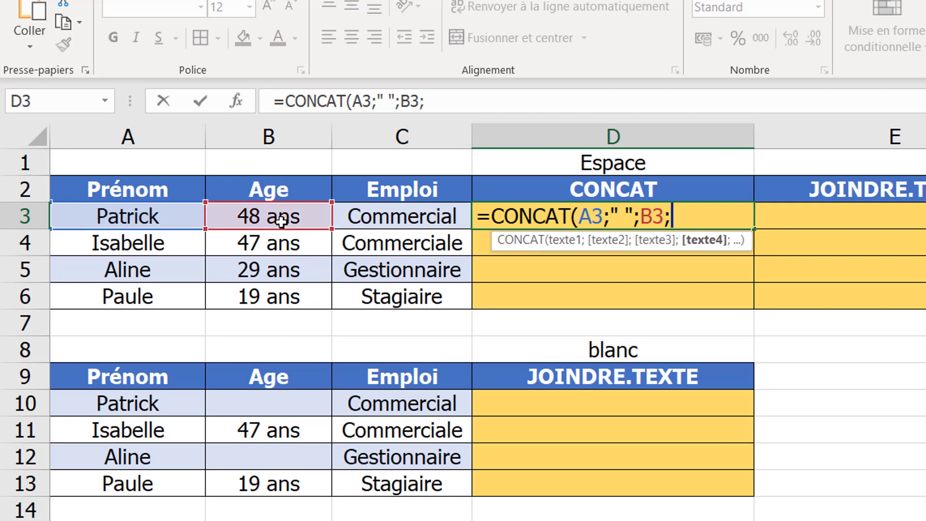
{"action": "type", "text": "\" \";"}
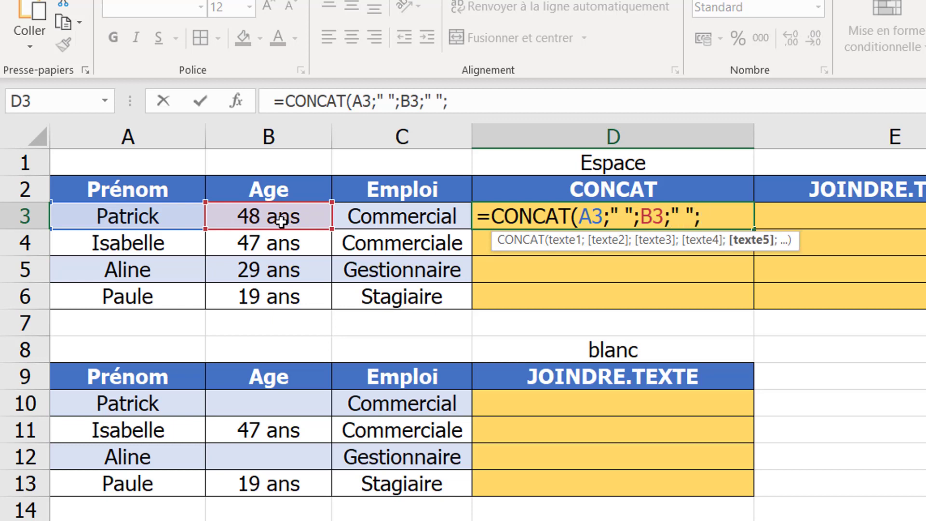
{"action": "key", "text": "BackSpace"}
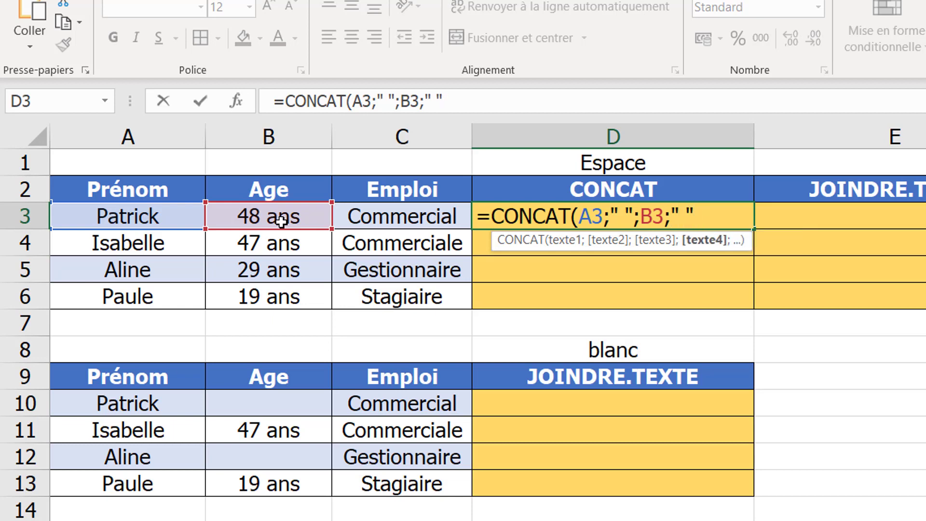
{"action": "type", "text": ";"}
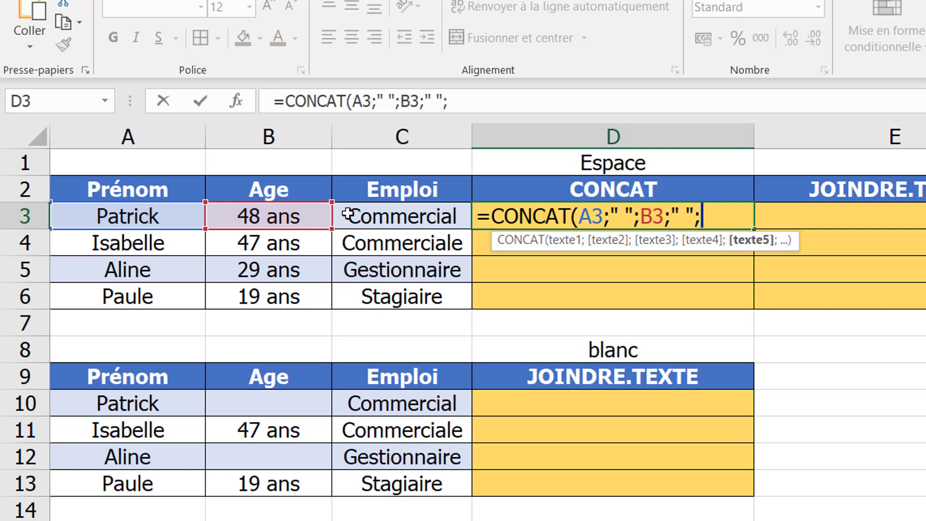
{"action": "left_click", "coordinate": [406, 219]}
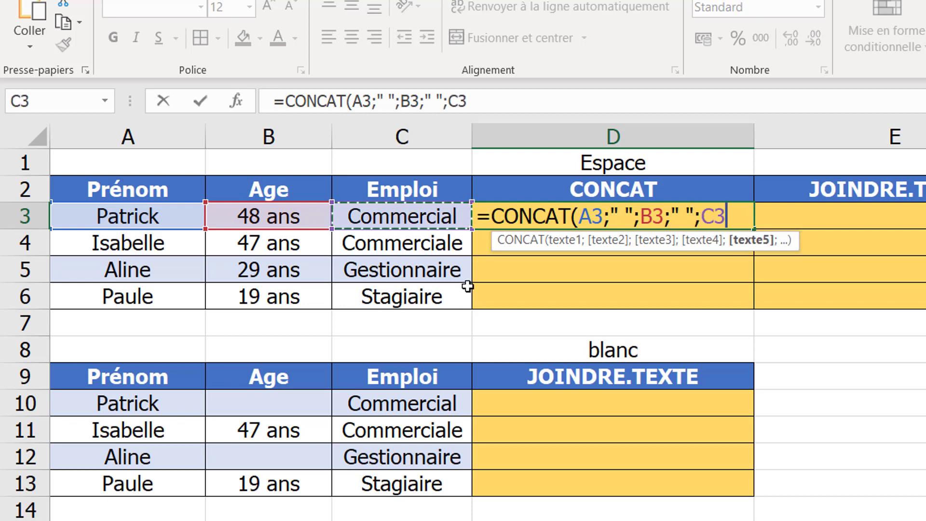
{"action": "type", "text": ")"}
{"action": "key", "text": "ctrl+Return"}
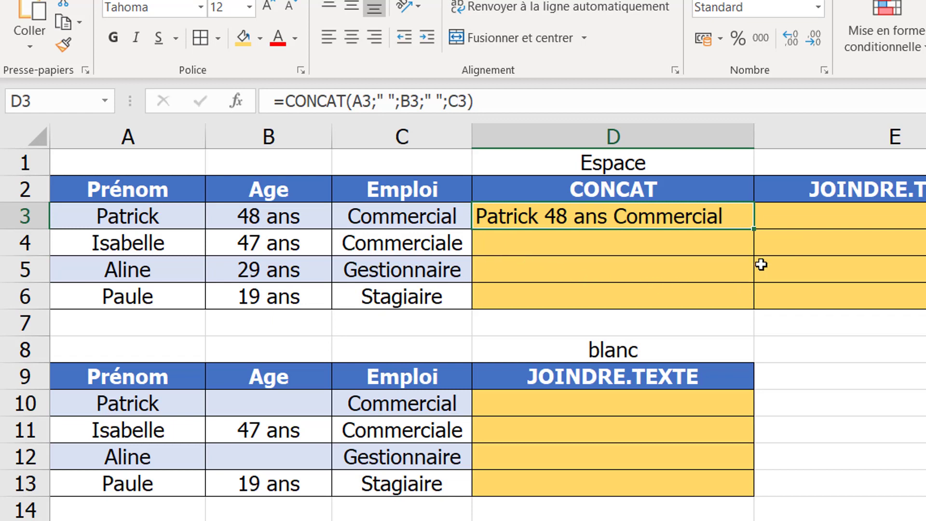
{"action": "left_click_drag", "start_coordinate": [754, 228], "coordinate": [755, 303]}
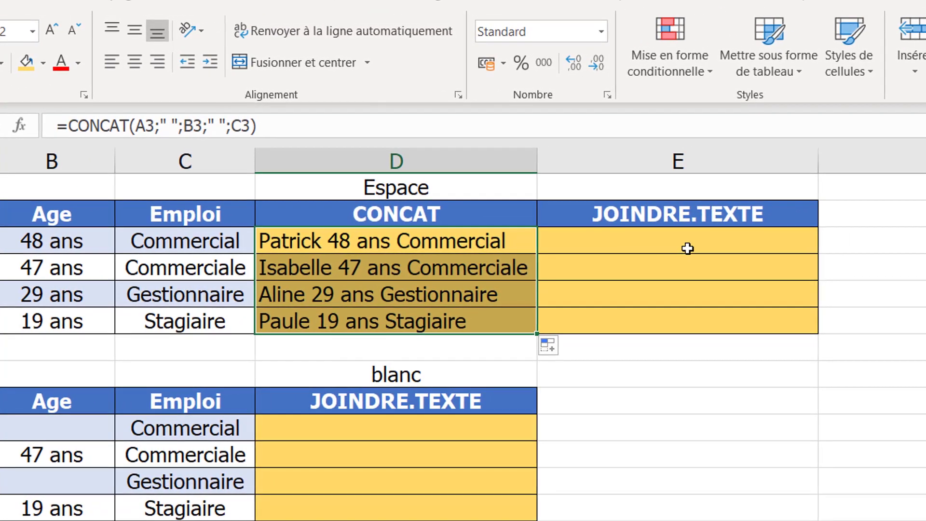
Step: Enter =JOINDRE.TEXTE(" ";1;A3:C3) in E3 and fill the formula down to E6
{"action": "left_click", "coordinate": [748, 237]}
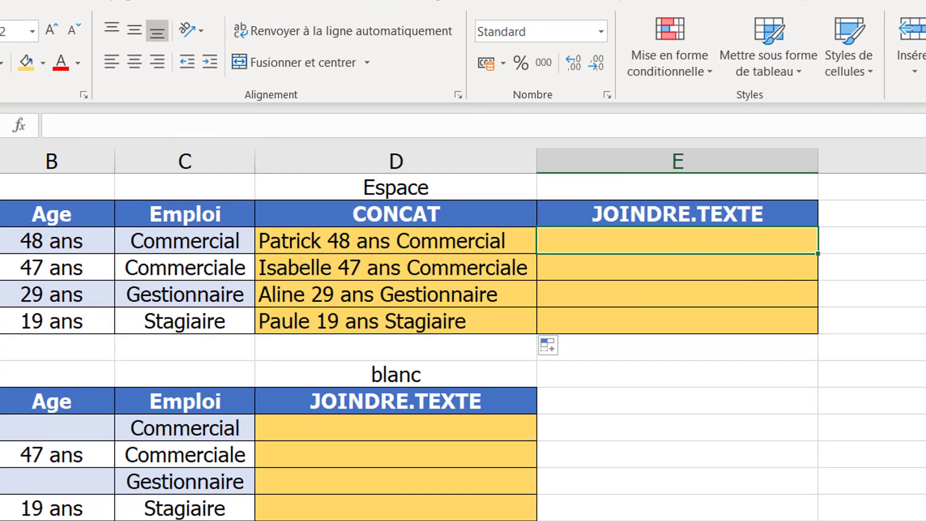
{"action": "type", "text": "=jon"}
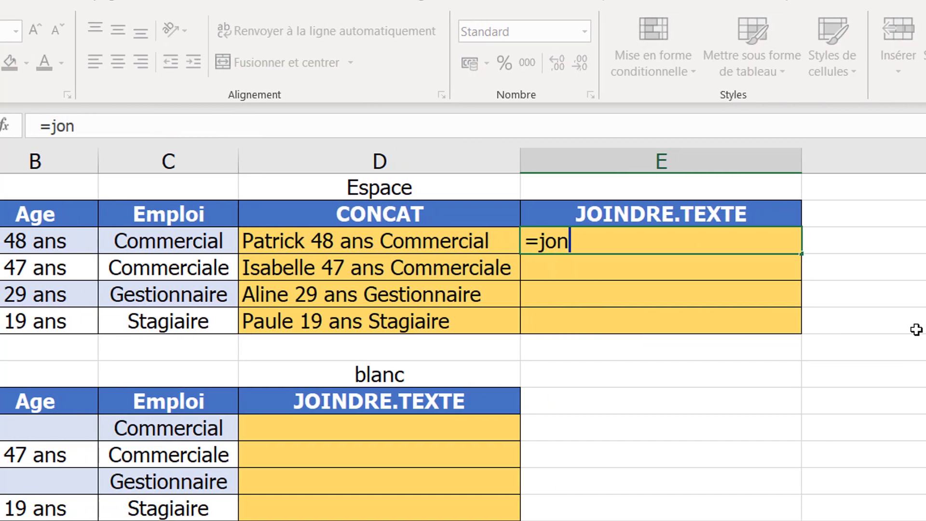
{"action": "key", "text": "BackSpace"}
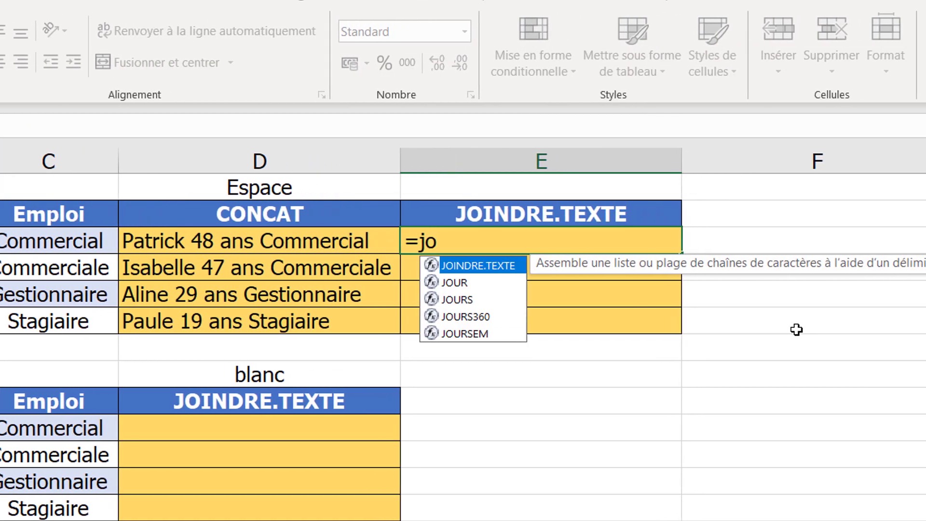
{"action": "key", "text": "Tab"}
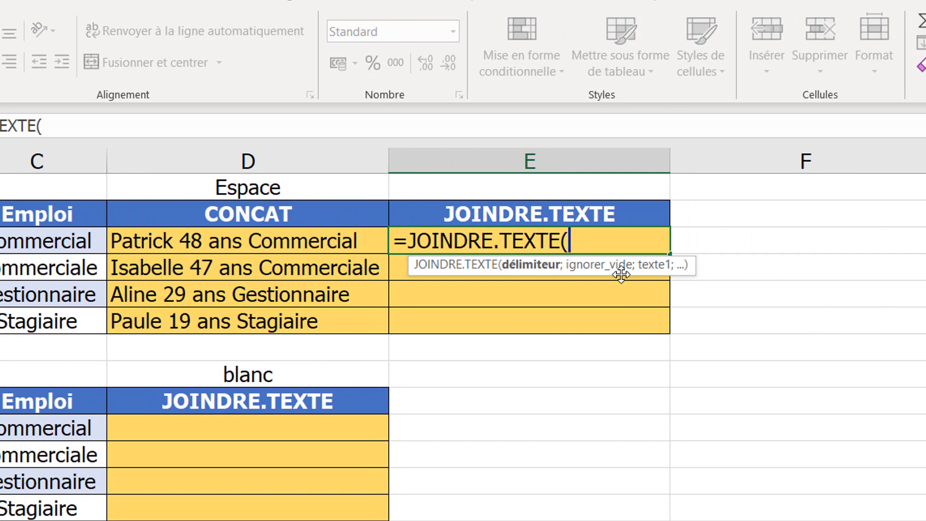
{"action": "left_click_drag", "start_coordinate": [621, 274], "coordinate": [606, 317]}
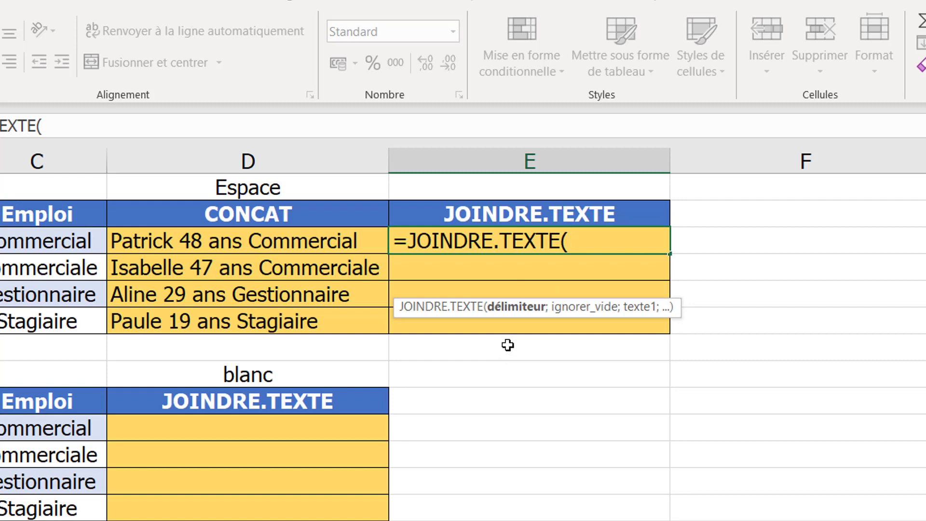
{"action": "type", "text": "\" \";"}
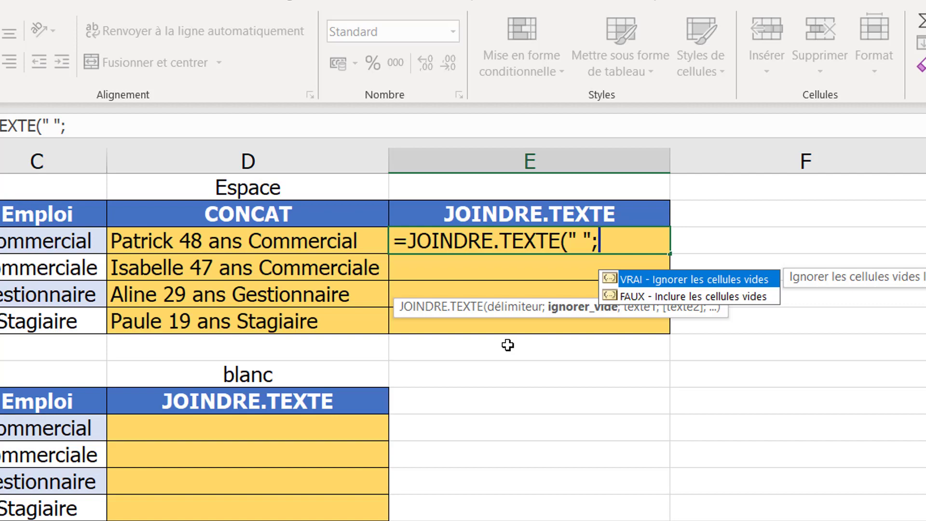
{"action": "type", "text": "1;"}
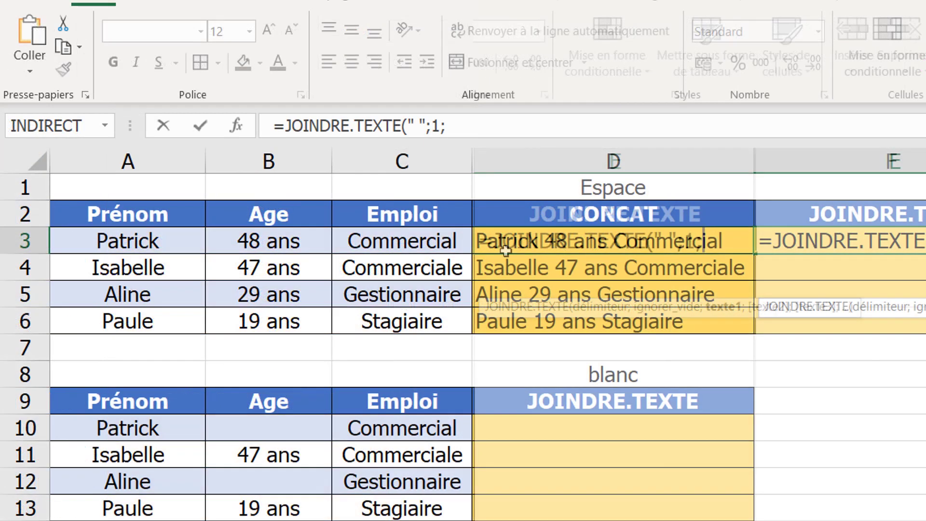
{"action": "left_click_drag", "start_coordinate": [97, 240], "coordinate": [378, 247]}
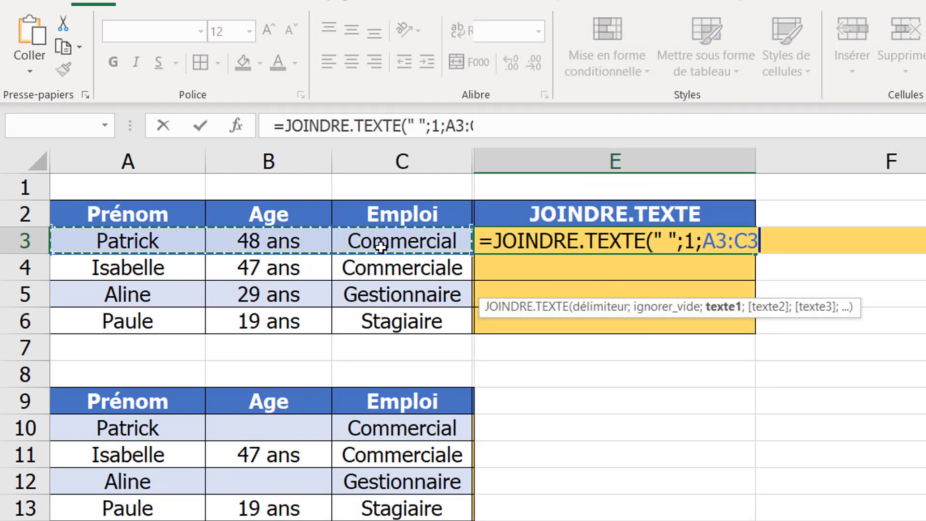
{"action": "type", "text": ")"}
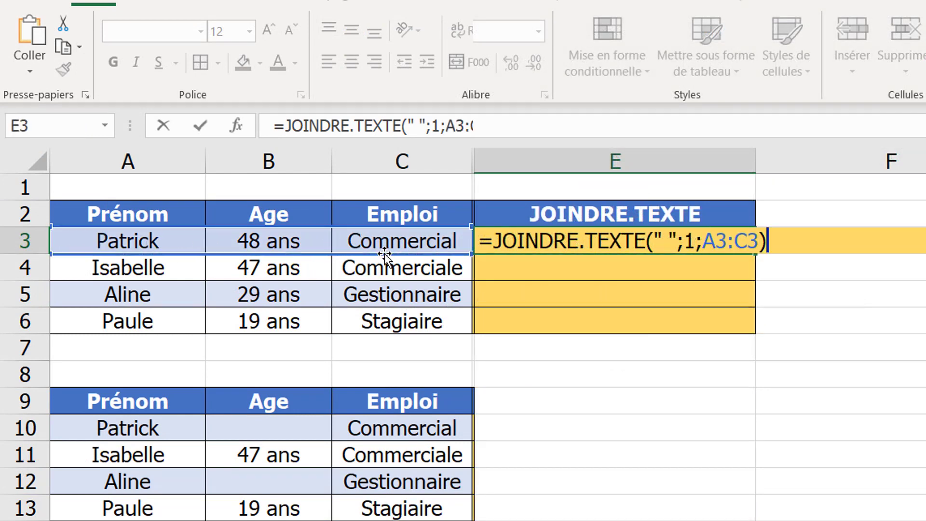
{"action": "key", "text": "ctrl+Return"}
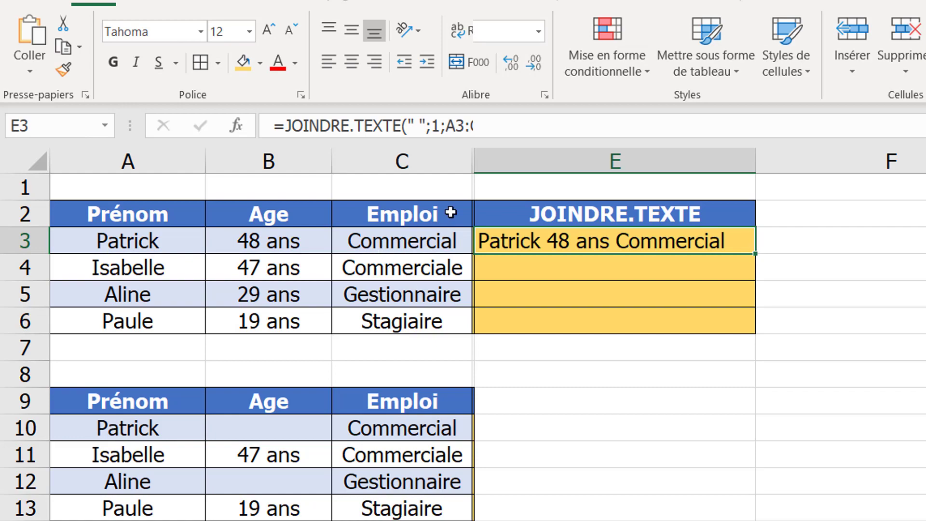
{"action": "double_click", "coordinate": [756, 259]}
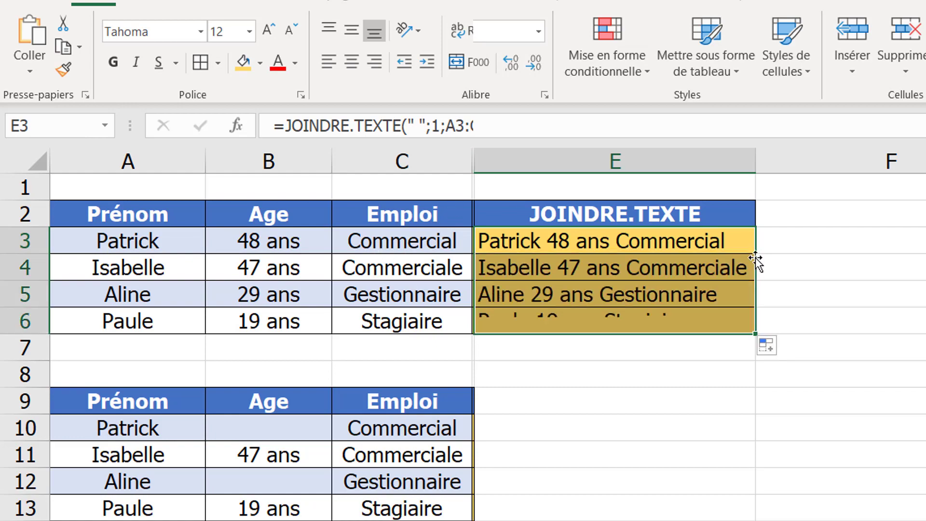
Step: Enter =JOINDRE.TEXTE(" ";1;A10:C10) in D10, ignoring blank cells, and fill the formula down to D13
{"action": "left_click", "coordinate": [475, 428]}
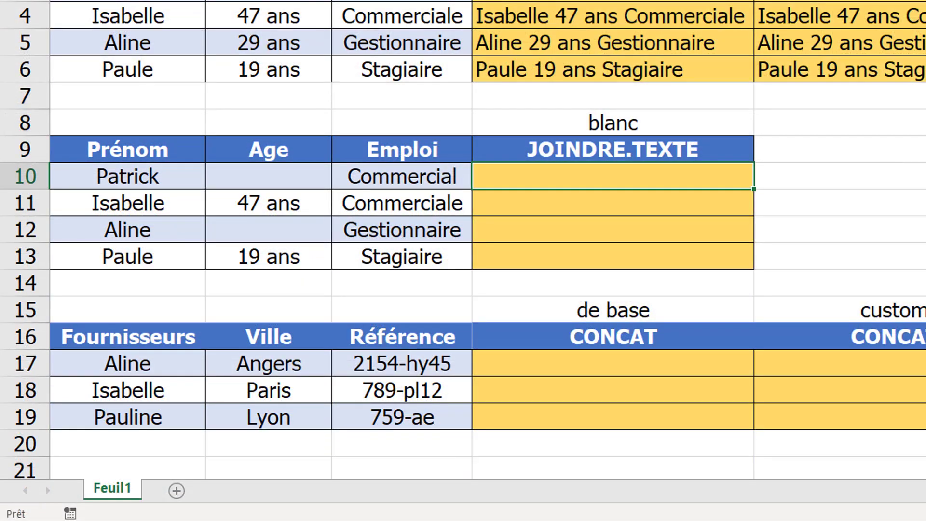
{"action": "type", "text": "=joi"}
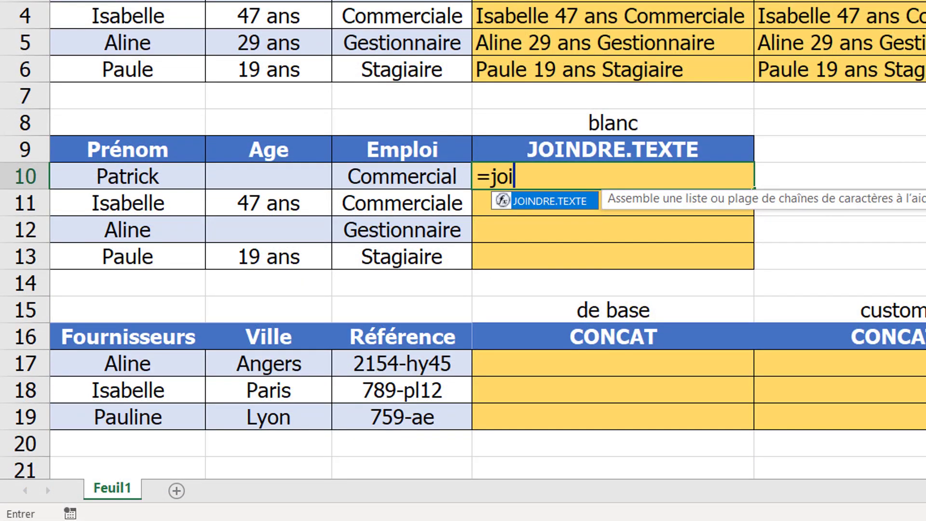
{"action": "type", "text": "ndre"}
{"action": "key", "text": "Tab"}
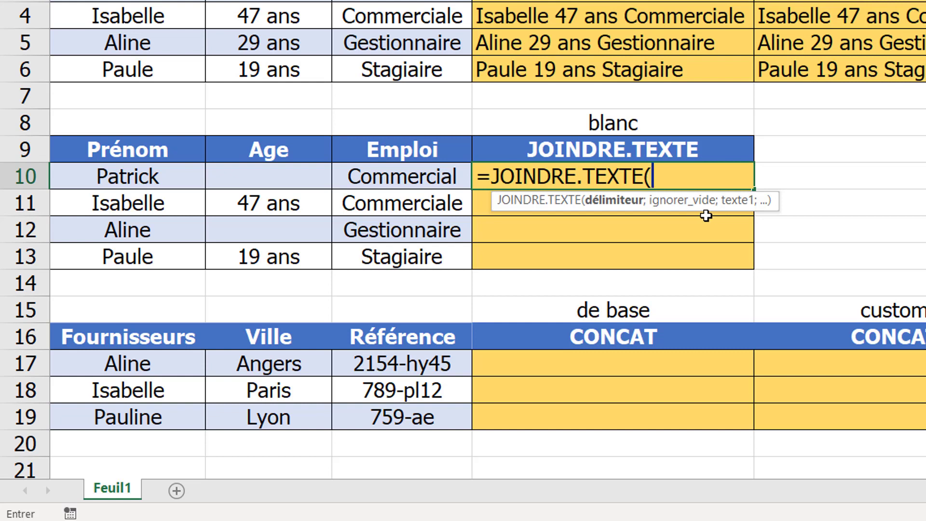
{"action": "left_click_drag", "start_coordinate": [700, 210], "coordinate": [699, 228]}
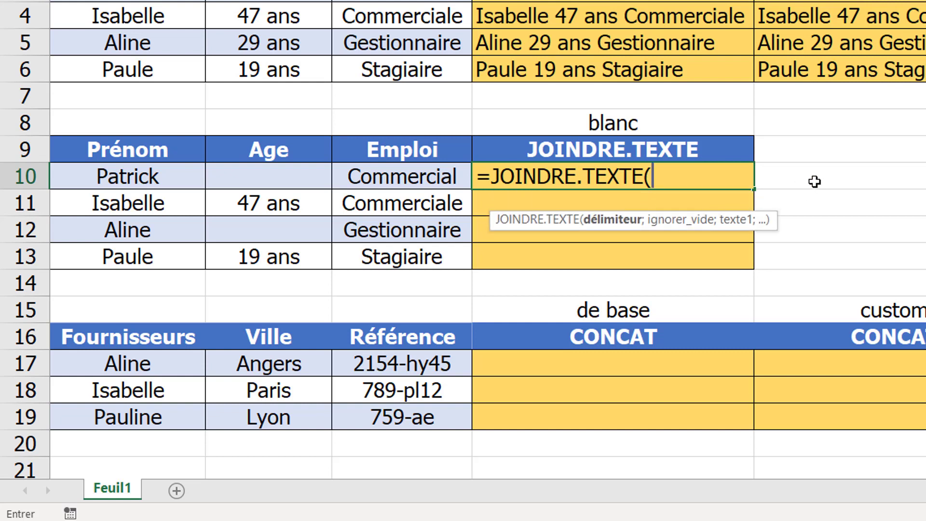
{"action": "type", "text": "\" \";"}
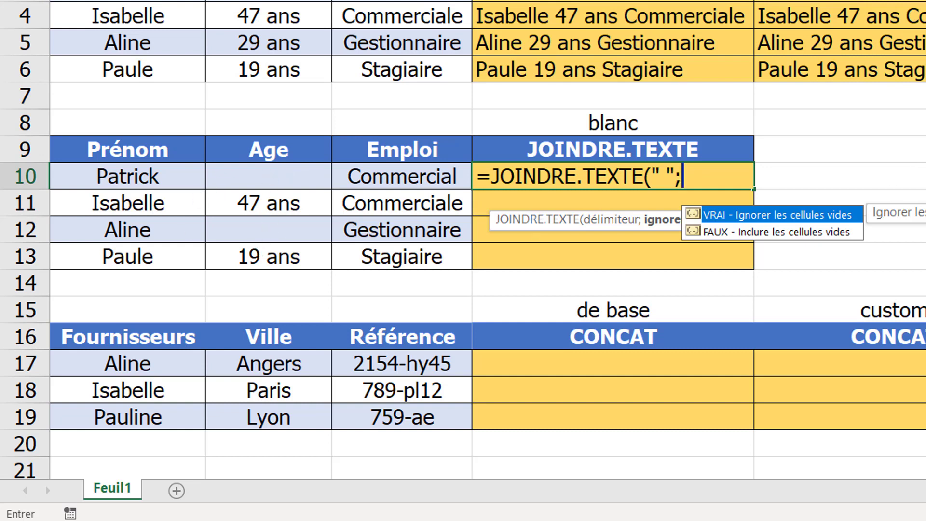
{"action": "type", "text": "1;"}
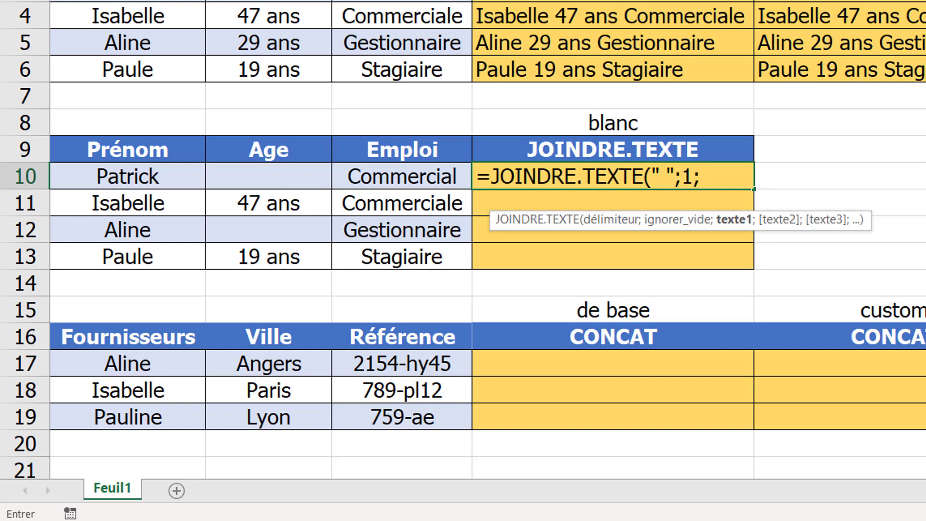
{"action": "left_click_drag", "start_coordinate": [161, 176], "coordinate": [394, 177]}
{"action": "type", "text": ")"}
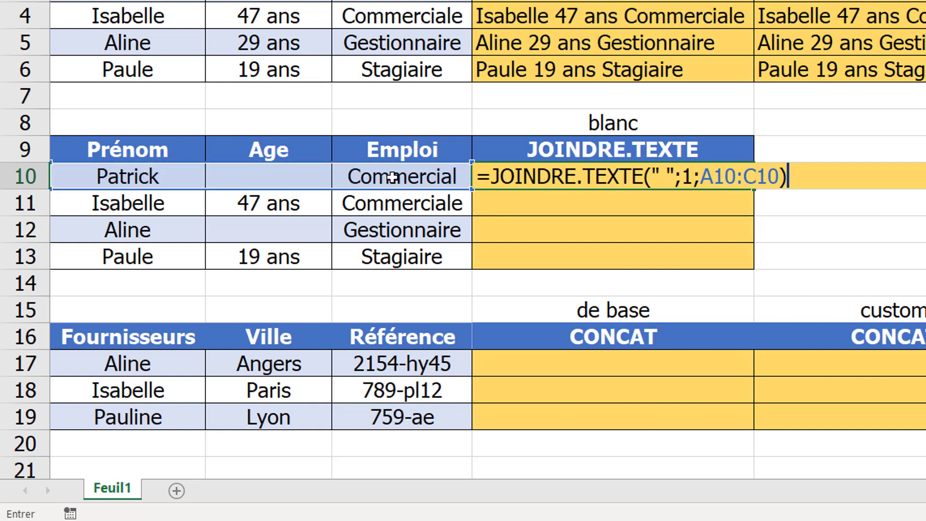
{"action": "key", "text": "ctrl+Return"}
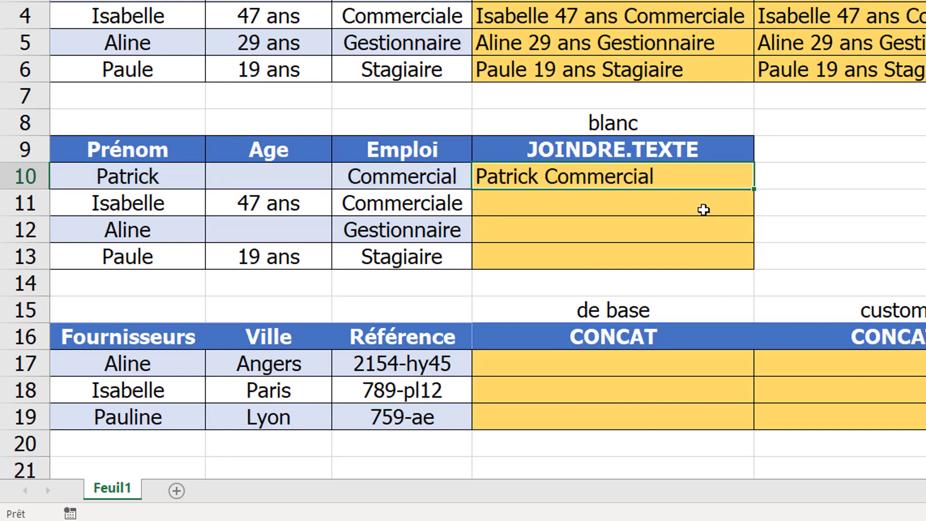
{"action": "double_click", "coordinate": [753, 191]}
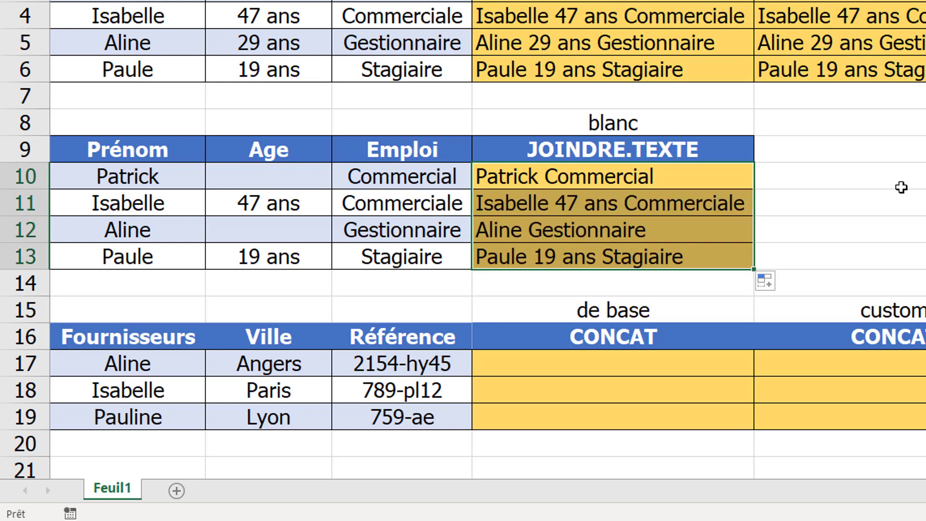
{"action": "left_click", "coordinate": [146, 202]}
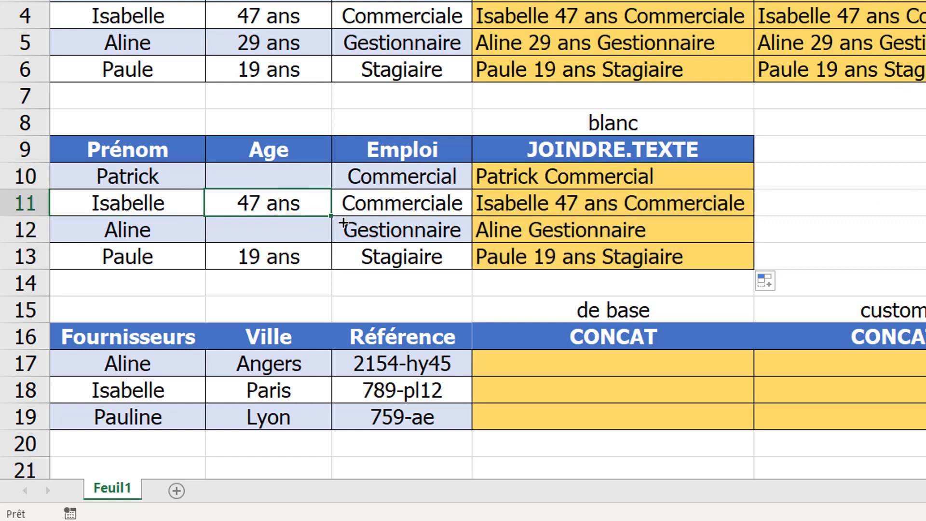
{"action": "left_click", "coordinate": [275, 175]}
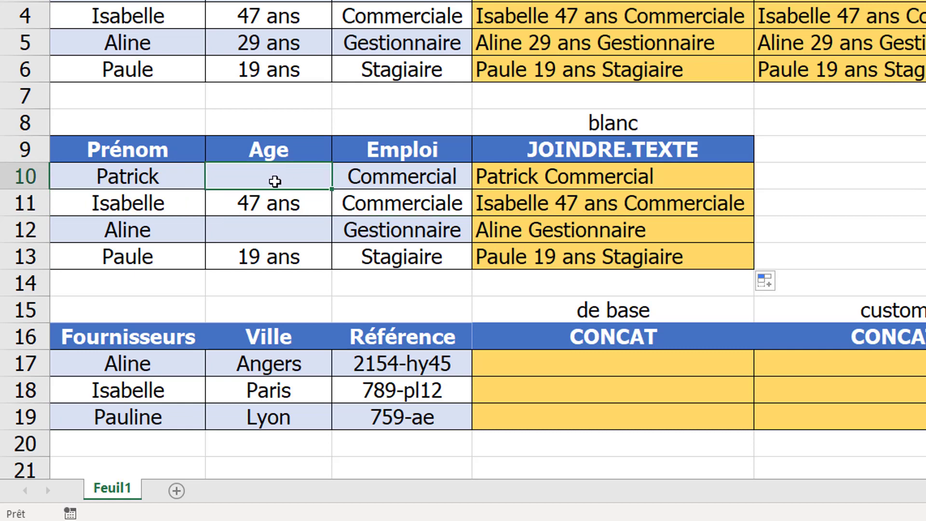
{"action": "left_click", "coordinate": [280, 236]}
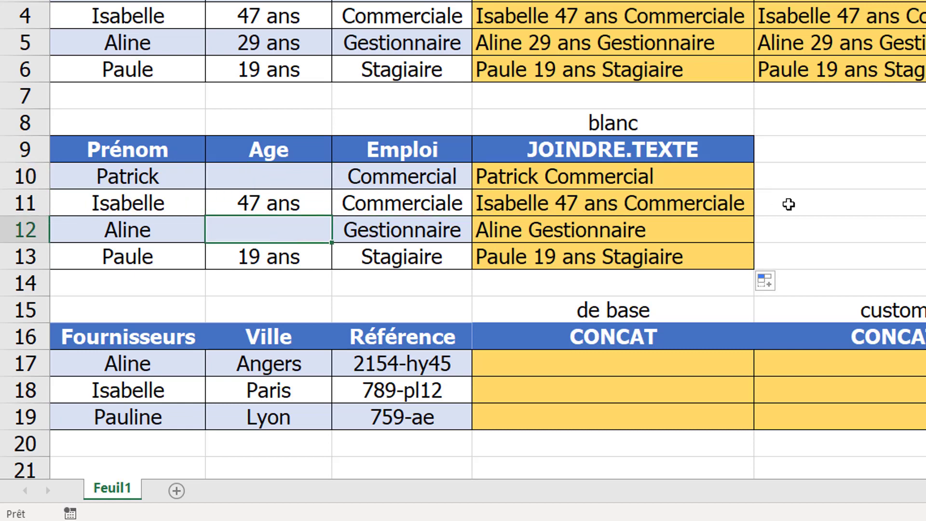
Step: Try joining the first supplier's details in D17 with the formula =CONCAT(A17:C17), and undo the entry
{"action": "scroll", "coordinate": [892, 215], "scroll_direction": "down", "scroll_amount": 2}
{"action": "left_click", "coordinate": [724, 209]}
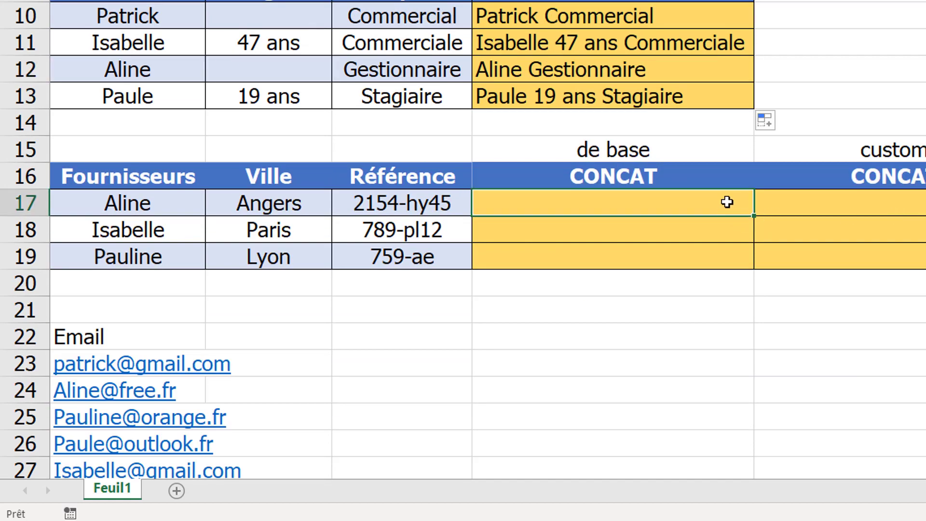
{"action": "type", "text": "=concat"}
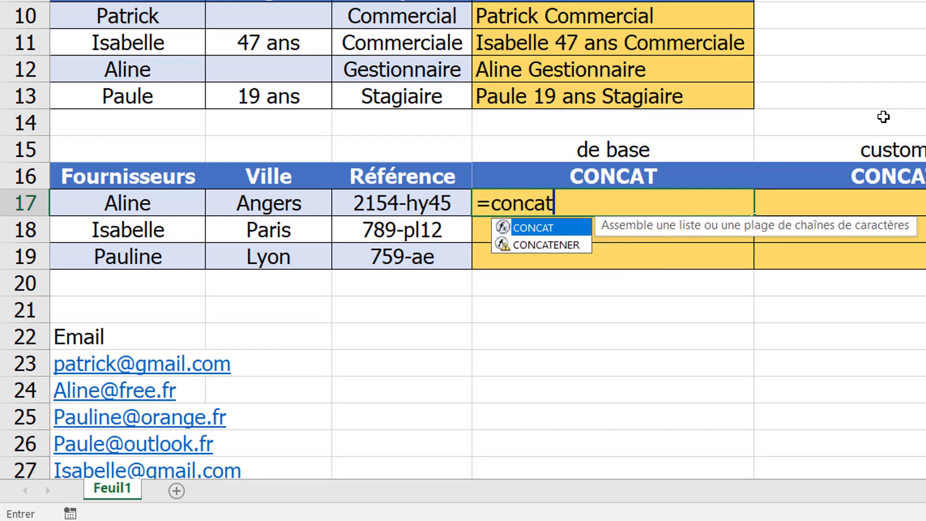
{"action": "key", "text": "Tab"}
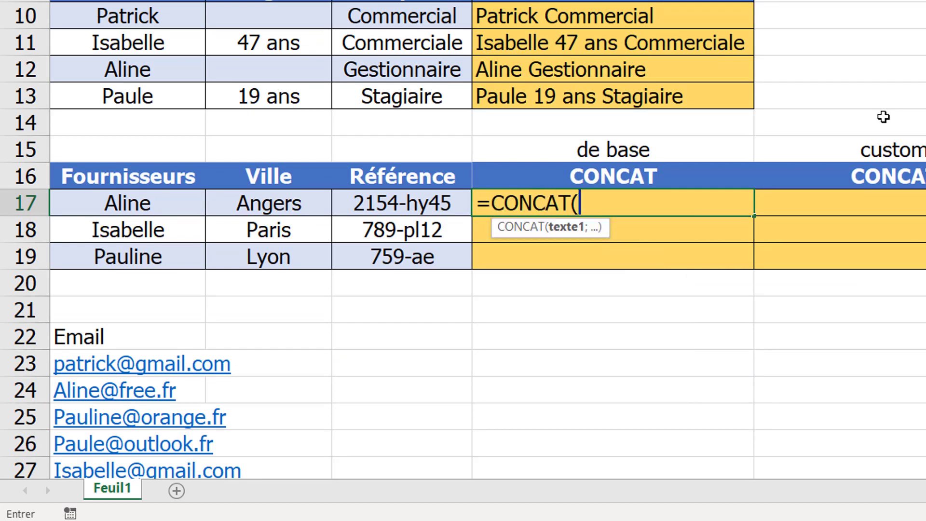
{"action": "left_click", "coordinate": [160, 203]}
{"action": "left_click_drag", "start_coordinate": [236, 206], "coordinate": [398, 212]}
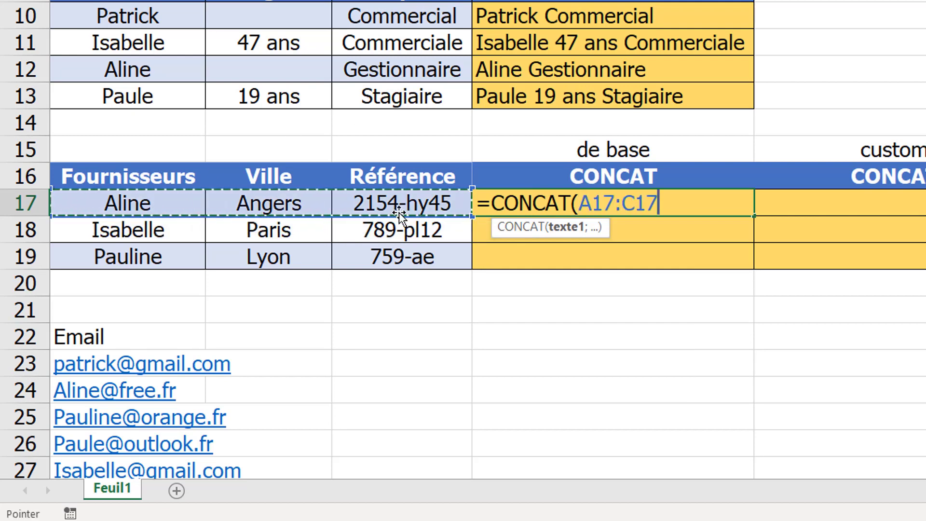
{"action": "type", "text": ")"}
{"action": "key", "text": "Return"}
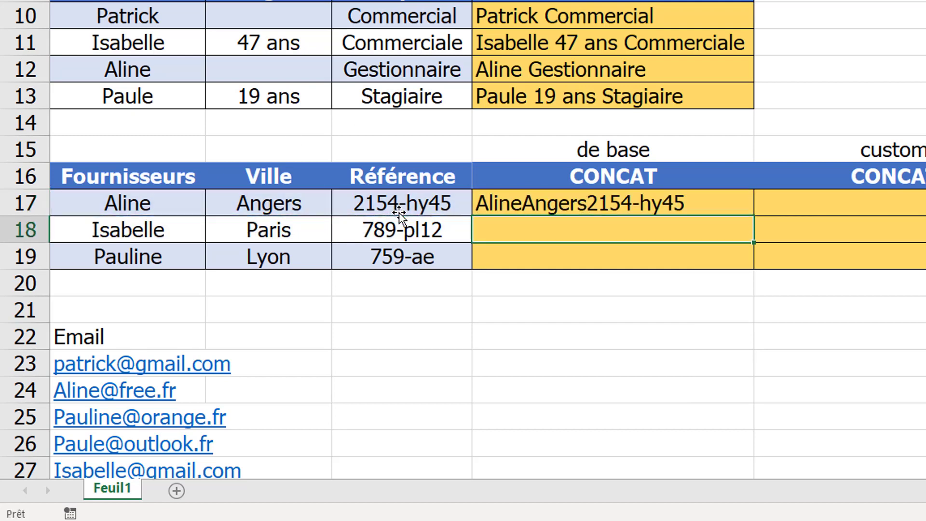
{"action": "key", "text": "ctrl+z"}
Step: Enter =CONCAT(A17;" ";B17;" ";C17) in D17 to join the supplier details with spaces, and fill the formula down to D19
{"action": "type", "text": "=conc"}
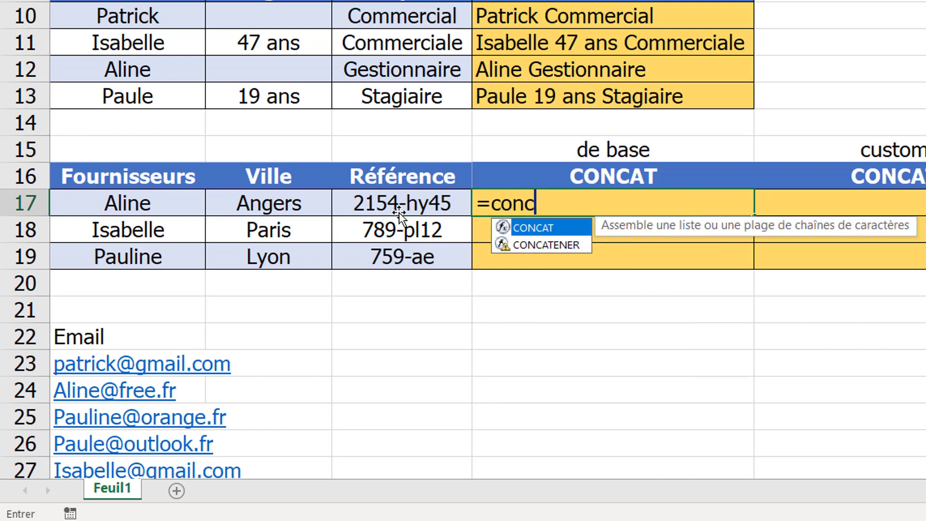
{"action": "key", "text": "Tab"}
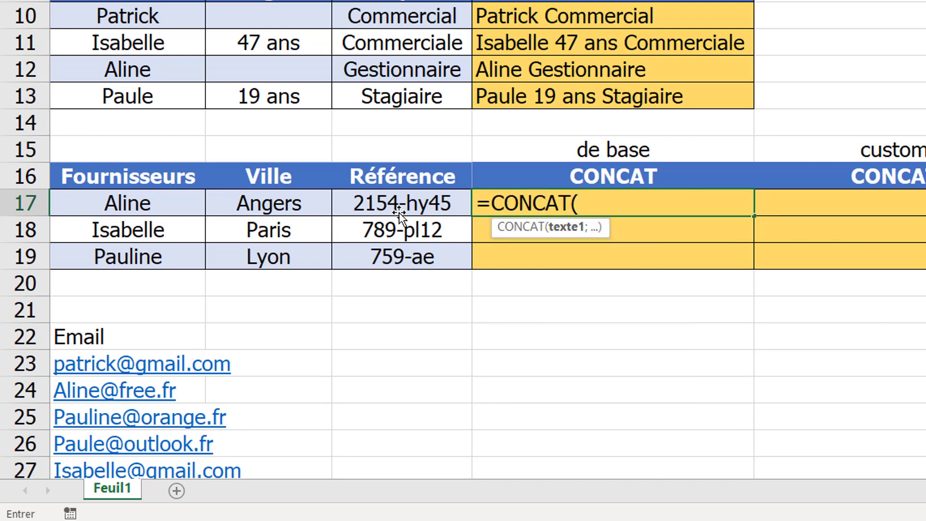
{"action": "left_click", "coordinate": [131, 203]}
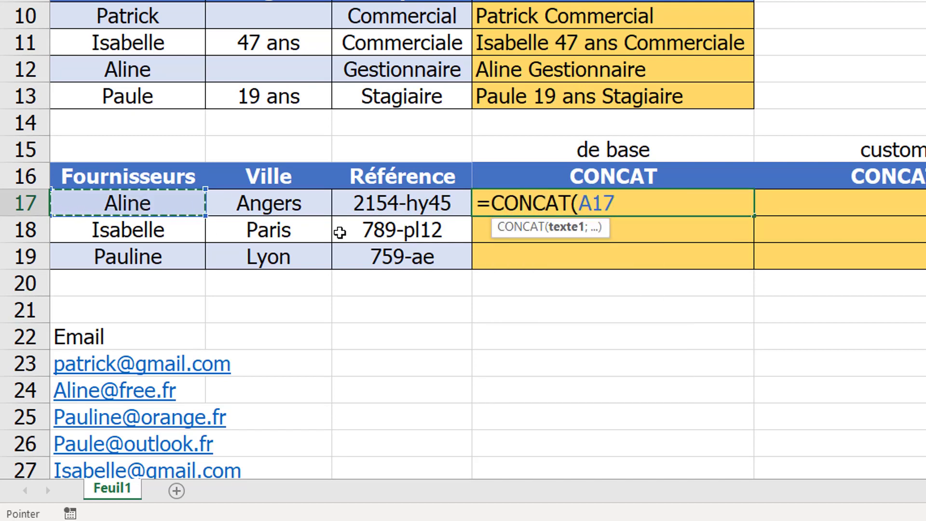
{"action": "type", "text": ";\" \""}
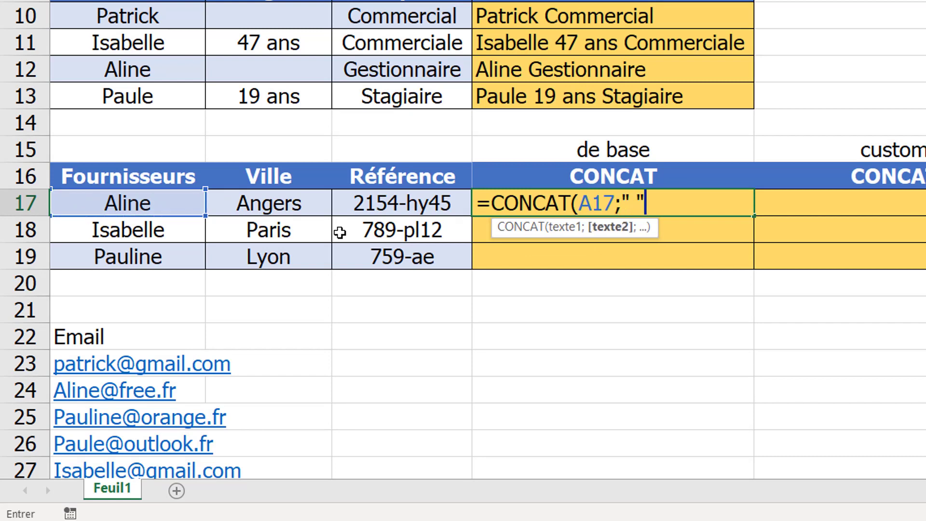
{"action": "type", "text": ";"}
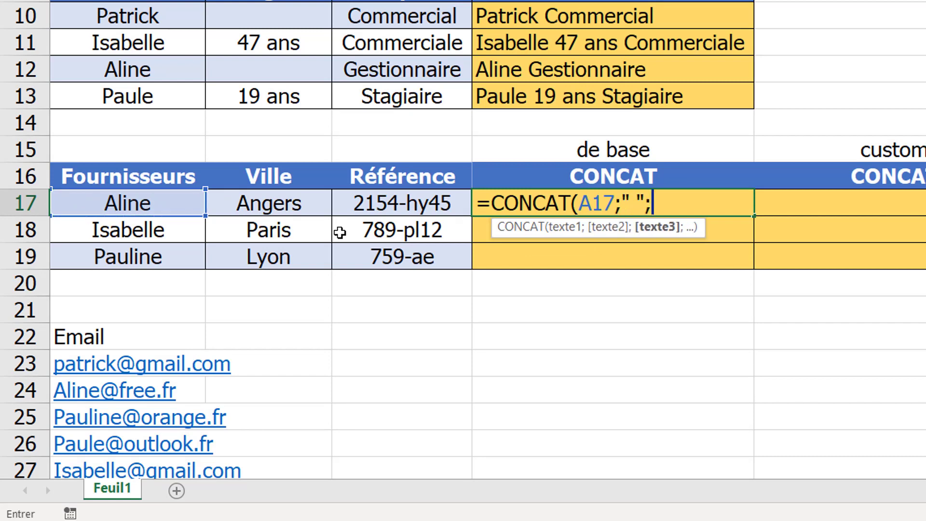
{"action": "left_click", "coordinate": [255, 206]}
{"action": "type", "text": ";"}
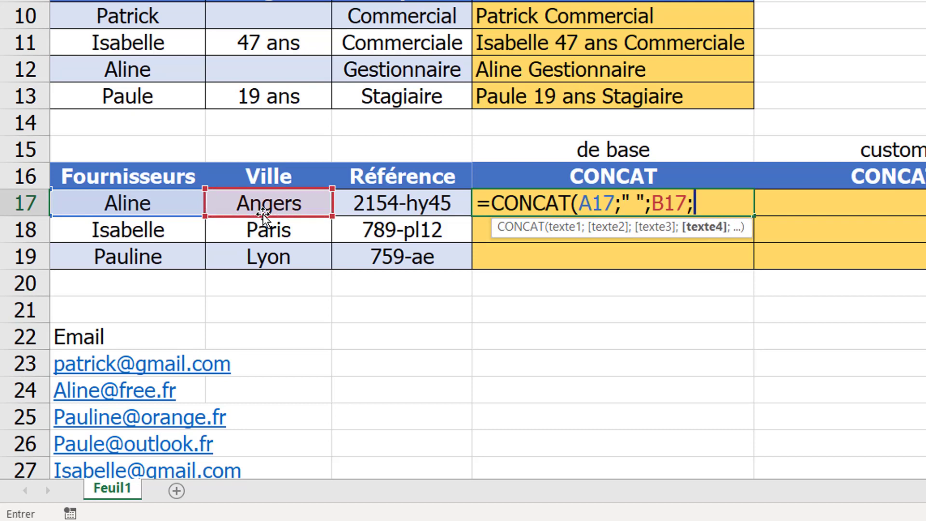
{"action": "type", "text": "\" \";"}
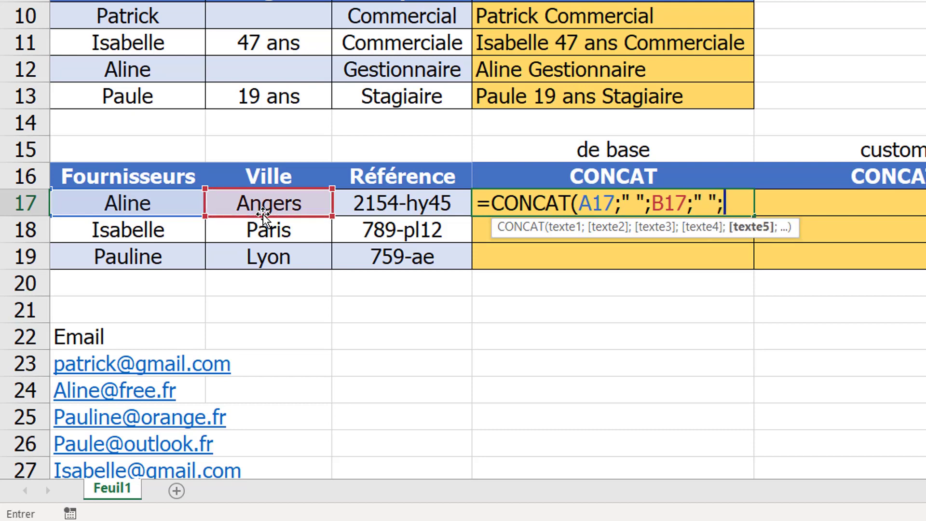
{"action": "left_click", "coordinate": [442, 212]}
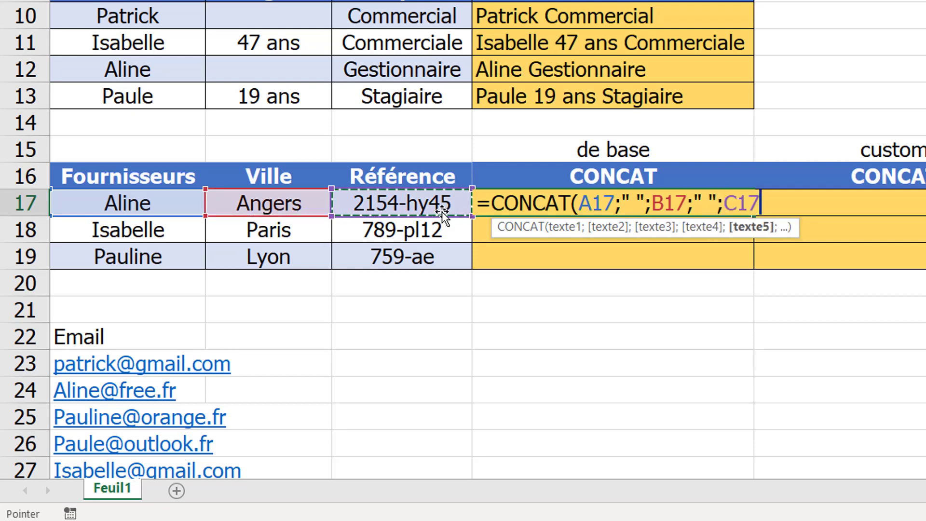
{"action": "type", "text": ")"}
{"action": "key", "text": "ctrl+Return"}
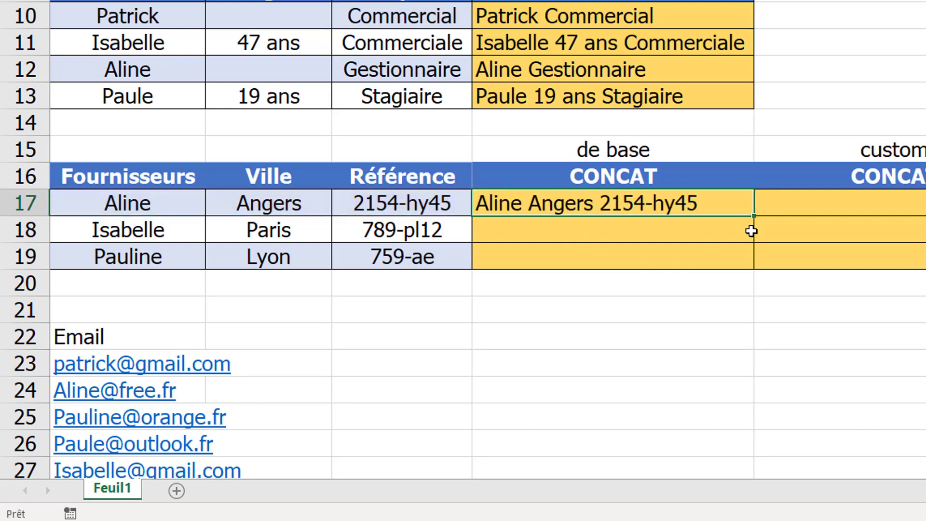
{"action": "left_click_drag", "start_coordinate": [755, 216], "coordinate": [769, 253]}
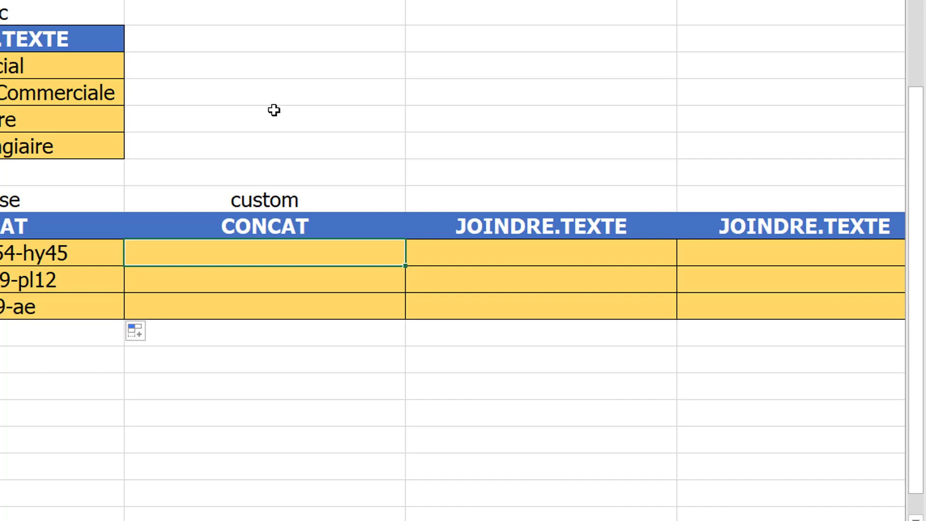
Step: Enter =CONCAT(A17;"-";B17;"/";C17) in E17 to join the supplier details with custom separators, and fill the formula down to E19
{"action": "type", "text": "=concat"}
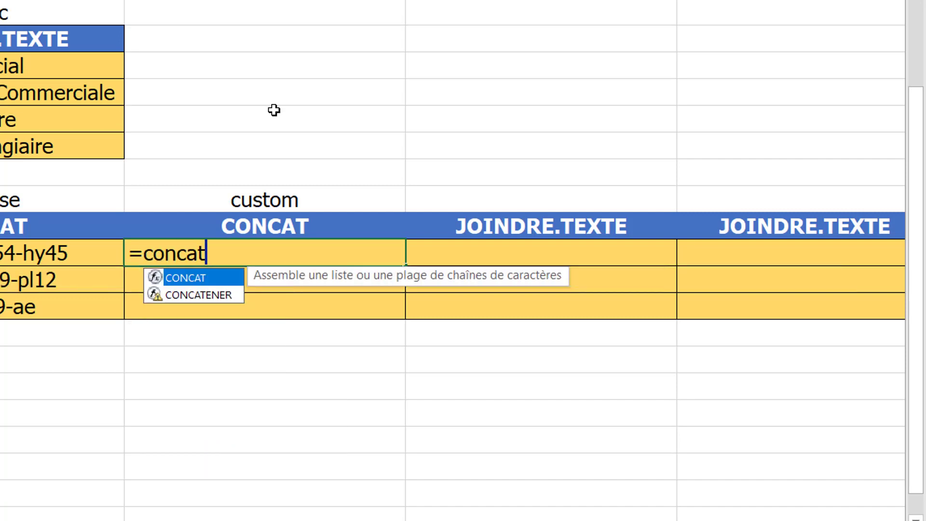
{"action": "key", "text": "Tab"}
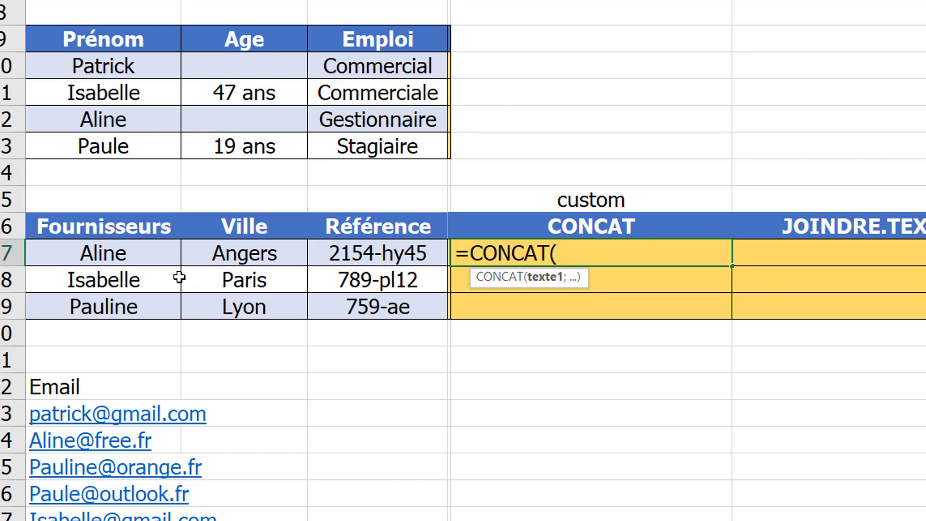
{"action": "left_click", "coordinate": [162, 252]}
{"action": "type", "text": ";"}
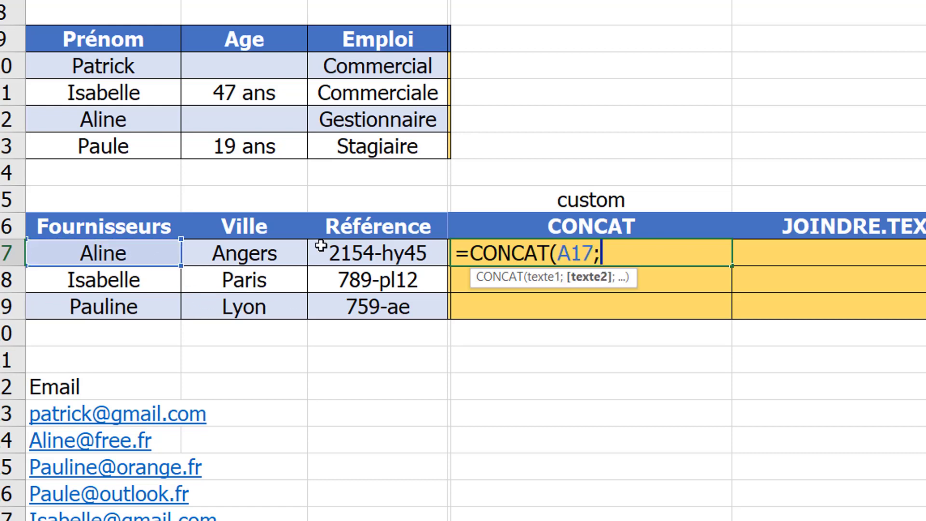
{"action": "type", "text": "\"-\";"}
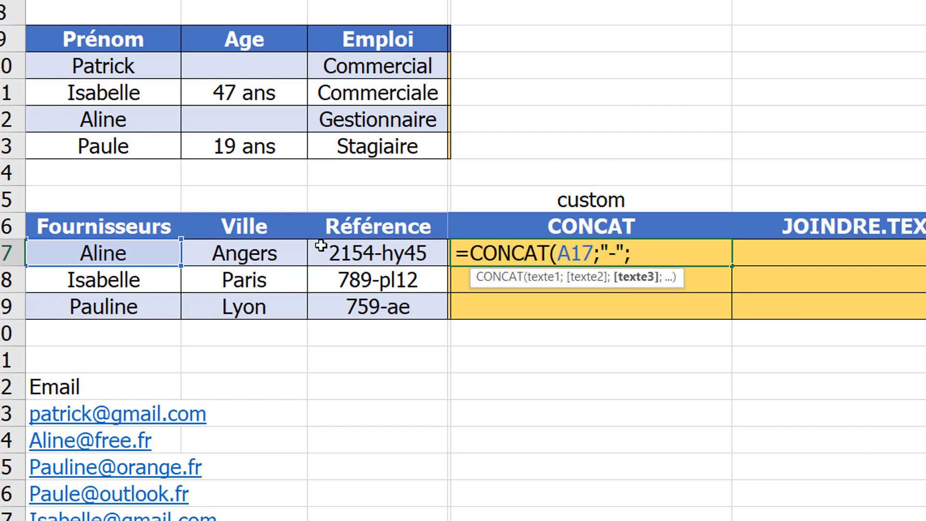
{"action": "left_click", "coordinate": [299, 260]}
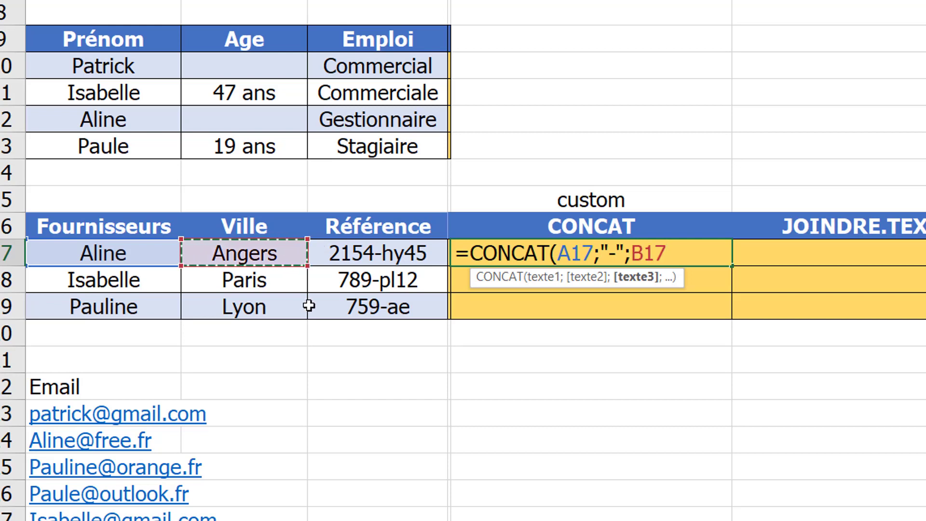
{"action": "type", "text": ";"}
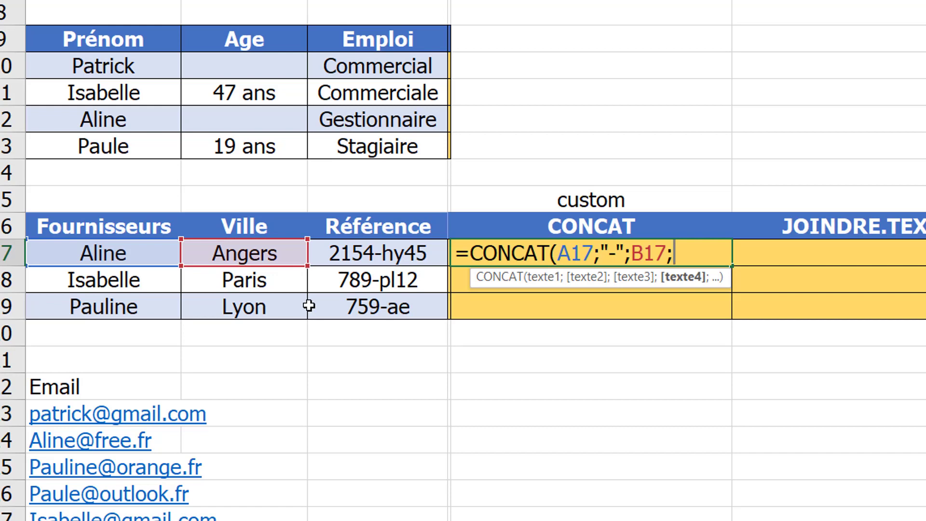
{"action": "type", "text": "\"/\";"}
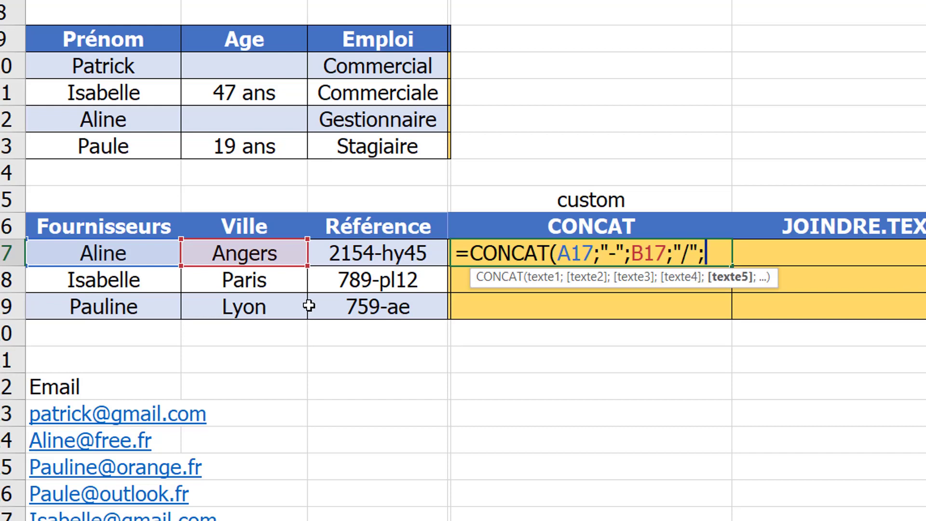
{"action": "left_click", "coordinate": [423, 249]}
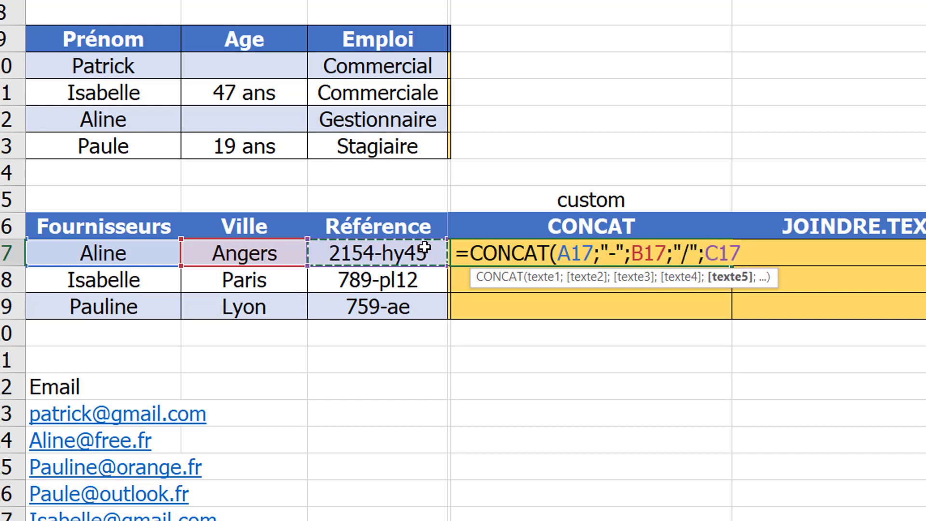
{"action": "type", "text": ")"}
{"action": "key", "text": "ctrl+Return"}
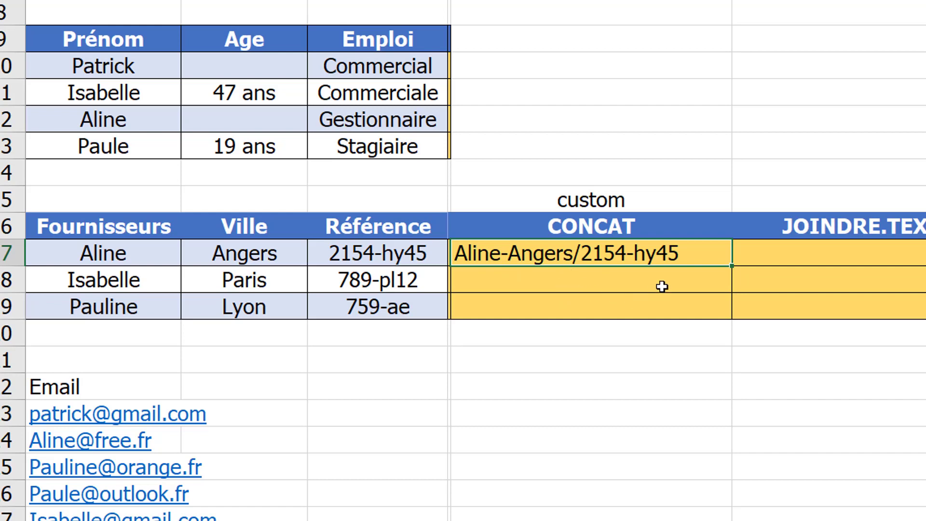
{"action": "left_click_drag", "start_coordinate": [732, 267], "coordinate": [732, 311]}
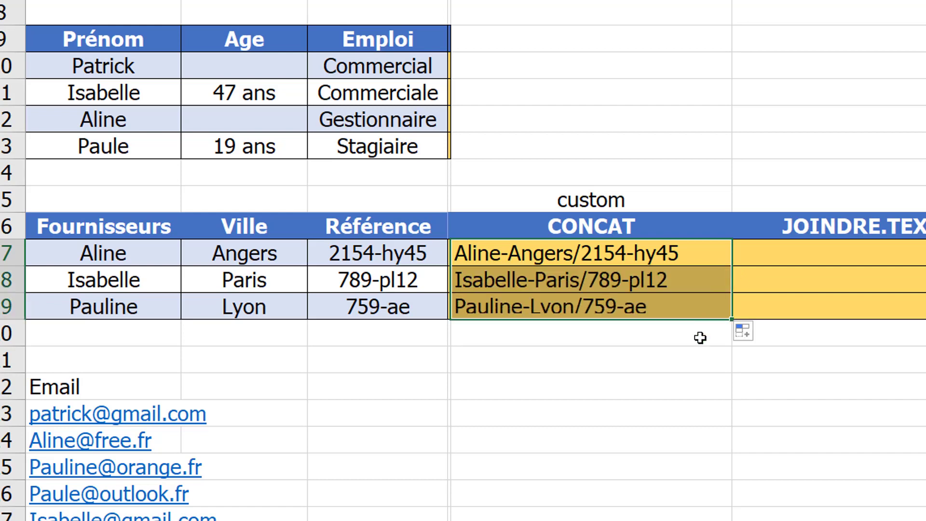
Step: Enter =JOINDRE.TEXTE({"-";"/"};1;A17:C17) in F17, giving both separators as an array, and fill the formula down to F19
{"action": "left_click", "coordinate": [790, 255]}
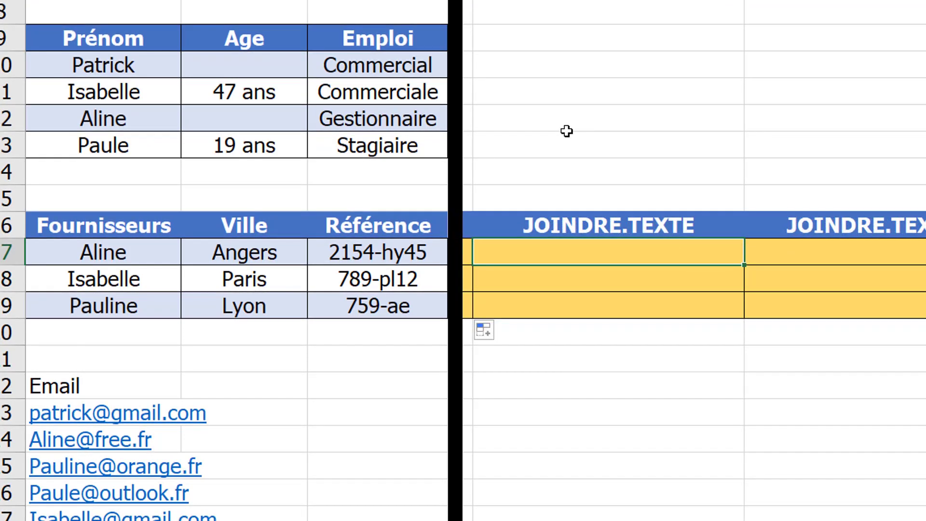
{"action": "type", "text": "="}
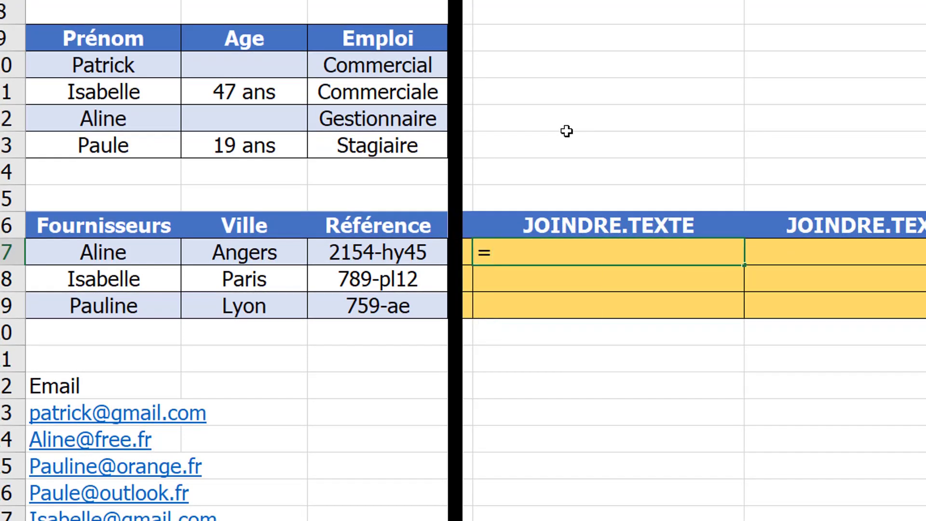
{"action": "type", "text": "joindre"}
{"action": "key", "text": "Tab"}
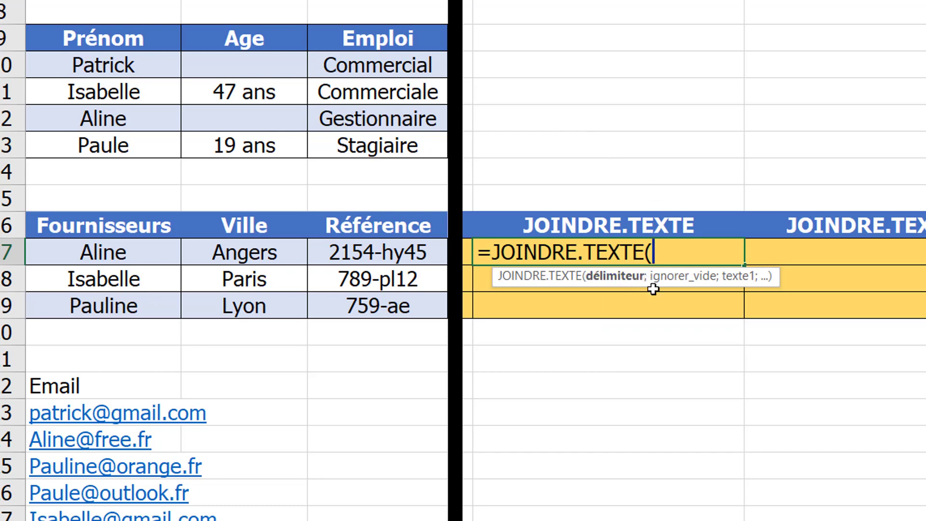
{"action": "left_click_drag", "start_coordinate": [647, 293], "coordinate": [625, 331]}
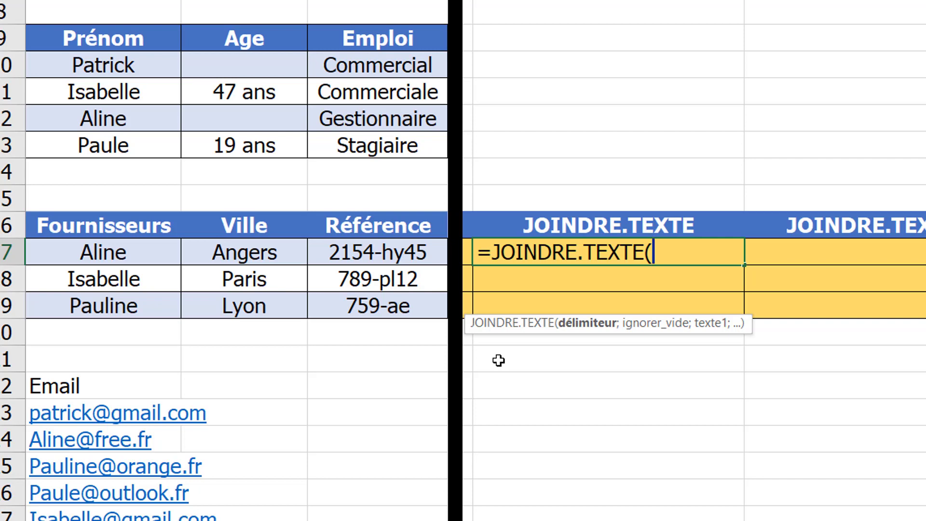
{"action": "type", "text": "{"}
{"action": "type", "text": "\"-\";\"/\""}
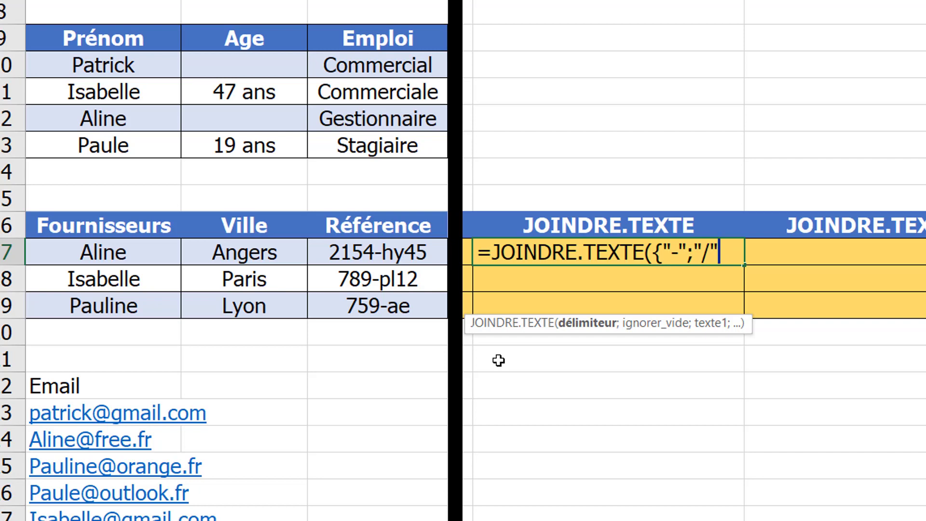
{"action": "type", "text": "};"}
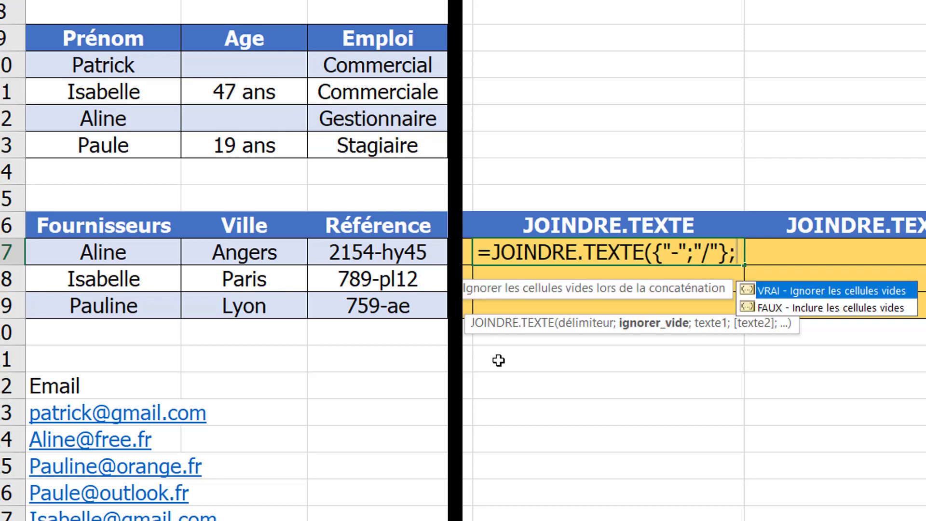
{"action": "type", "text": "1;"}
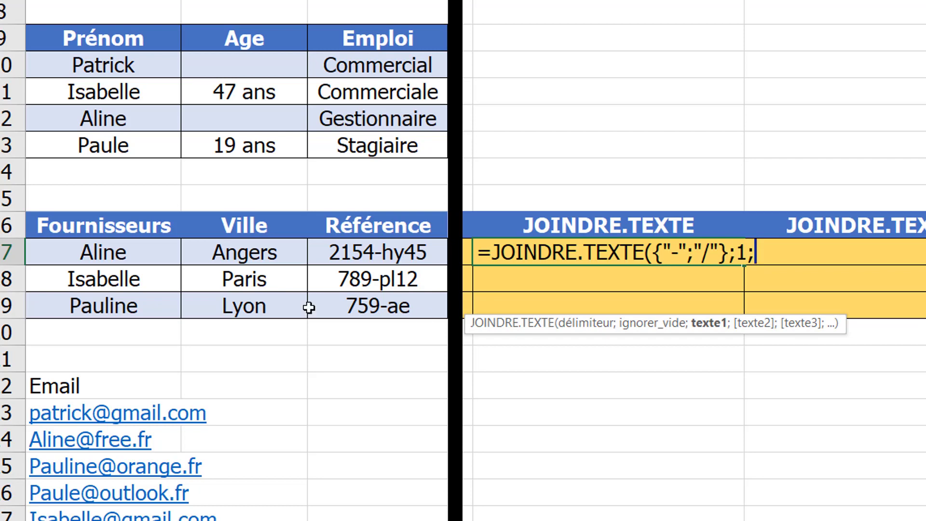
{"action": "left_click_drag", "start_coordinate": [129, 251], "coordinate": [350, 247]}
{"action": "type", "text": ")"}
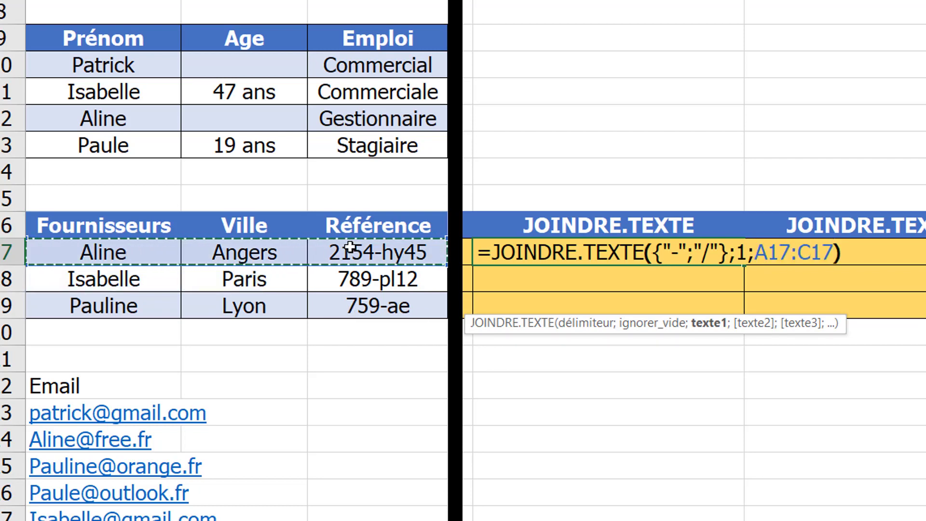
{"action": "key", "text": "ctrl+Return"}
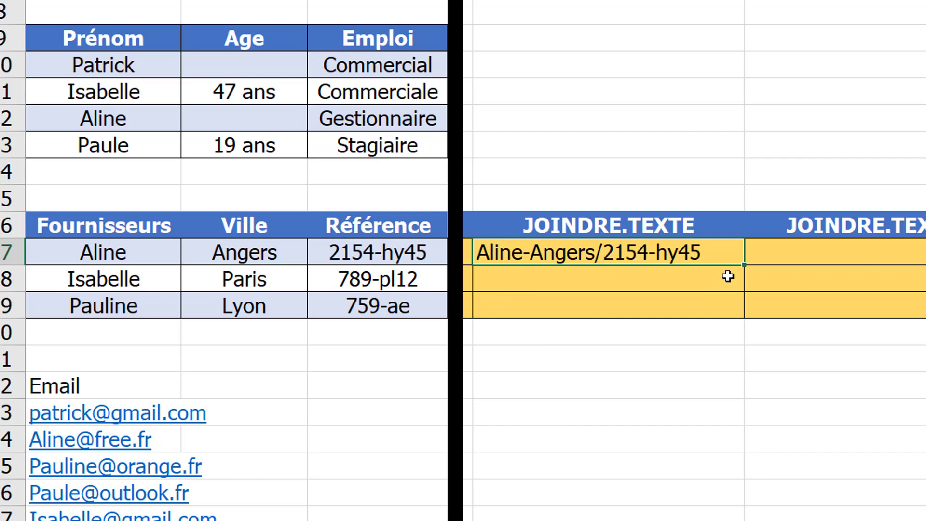
{"action": "double_click", "coordinate": [742, 269]}
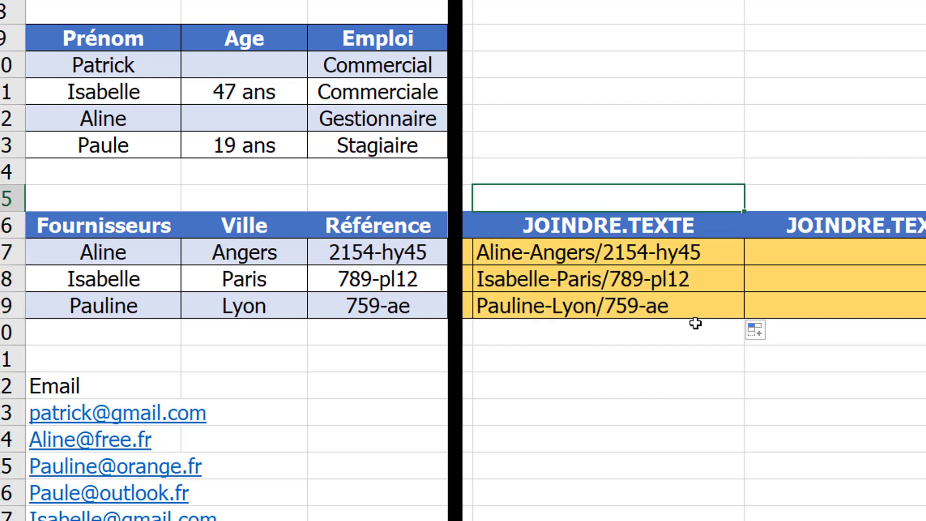
Step: Enter =JOINDRE.TEXTE($H$14:$I$14;1;A17:C17) in G17, taking the separators from the sheet cells, and fill the formula down to G19
{"action": "key", "text": "Right"}
{"action": "key", "text": "Right"}
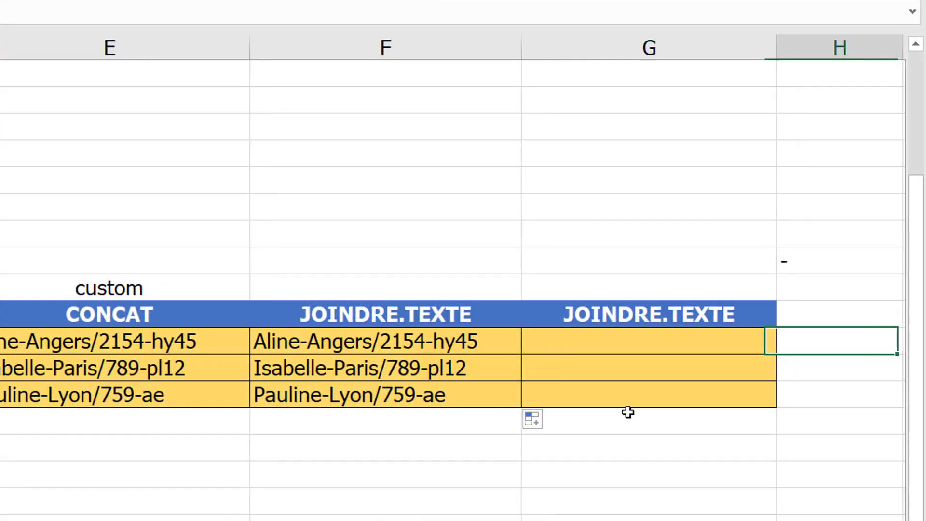
{"action": "key", "text": "Right"}
{"action": "key", "text": "Left"}
{"action": "key", "text": "Left"}
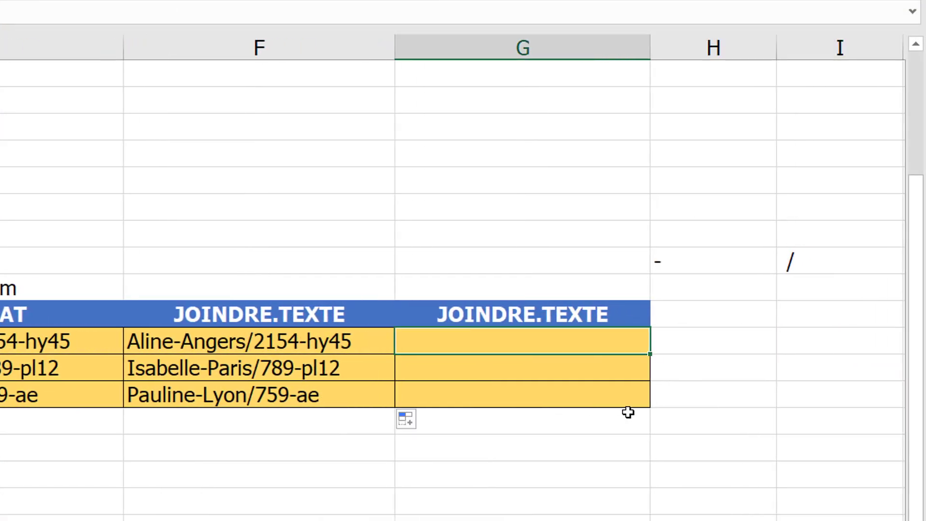
{"action": "type", "text": "=joindre"}
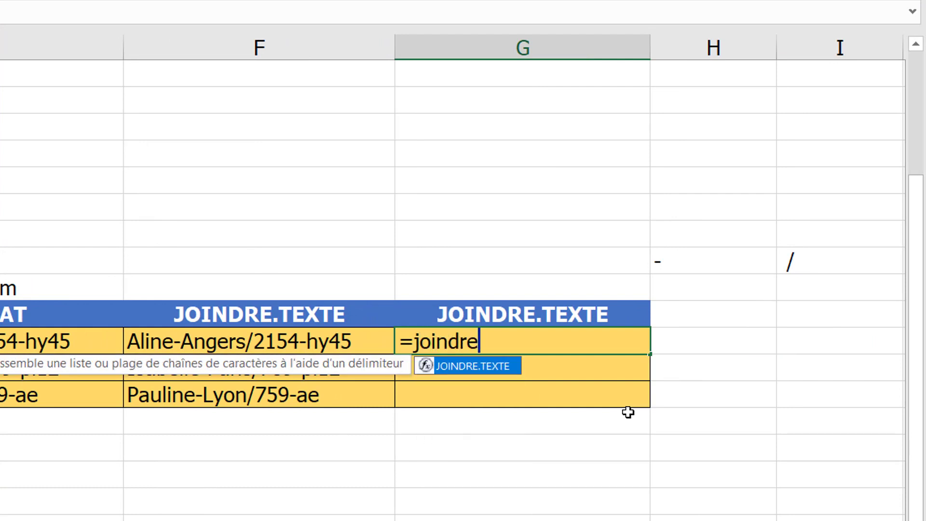
{"action": "key", "text": "Tab"}
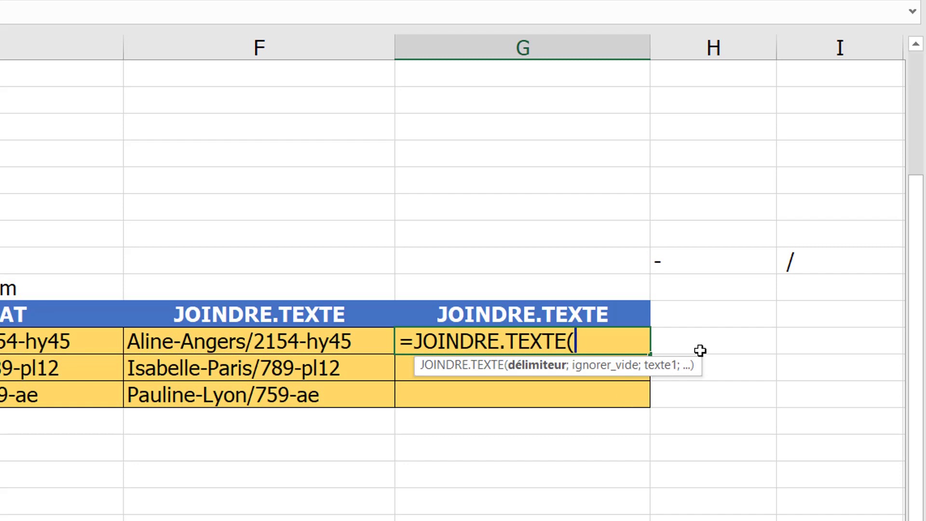
{"action": "left_click_drag", "start_coordinate": [701, 260], "coordinate": [806, 256]}
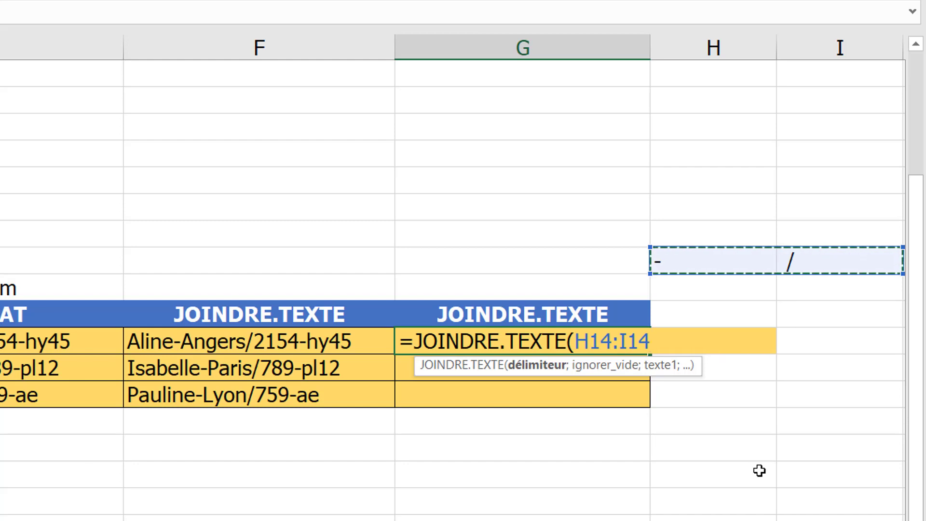
{"action": "key", "text": "F4"}
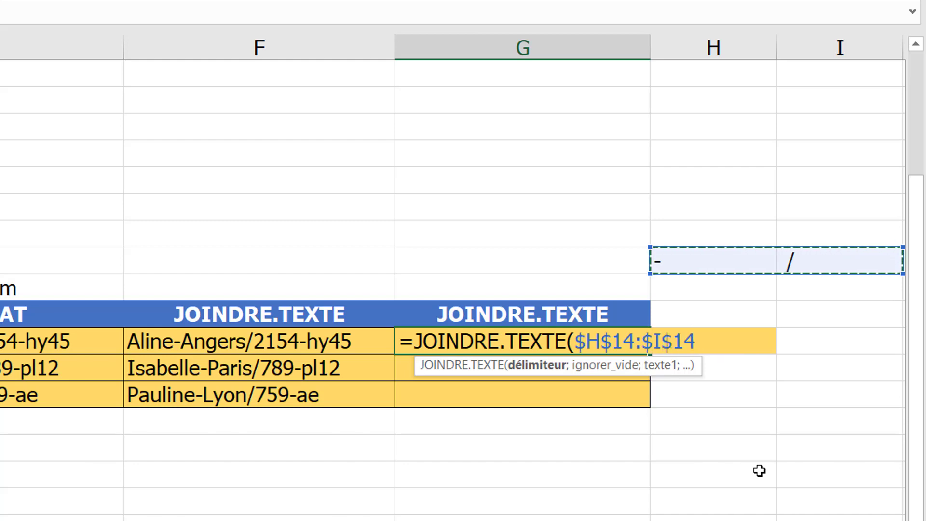
{"action": "type", "text": ";"}
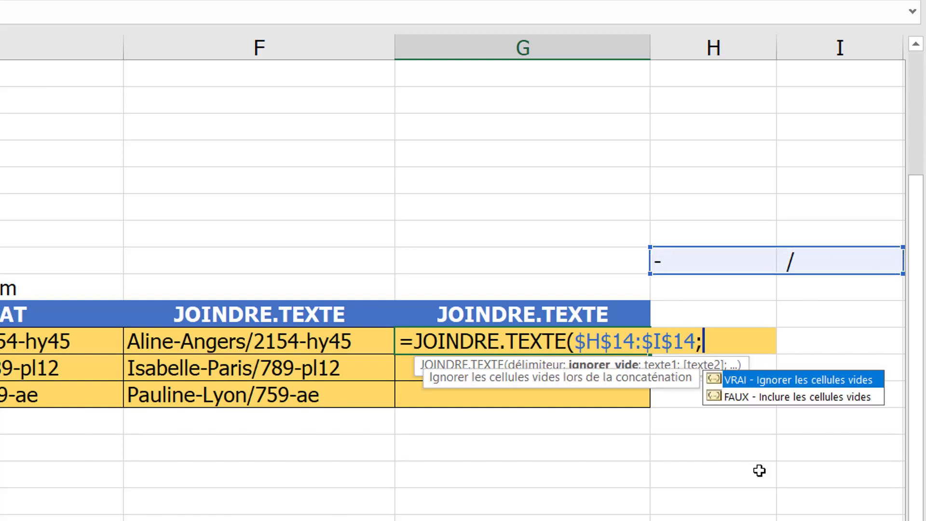
{"action": "type", "text": "1;"}
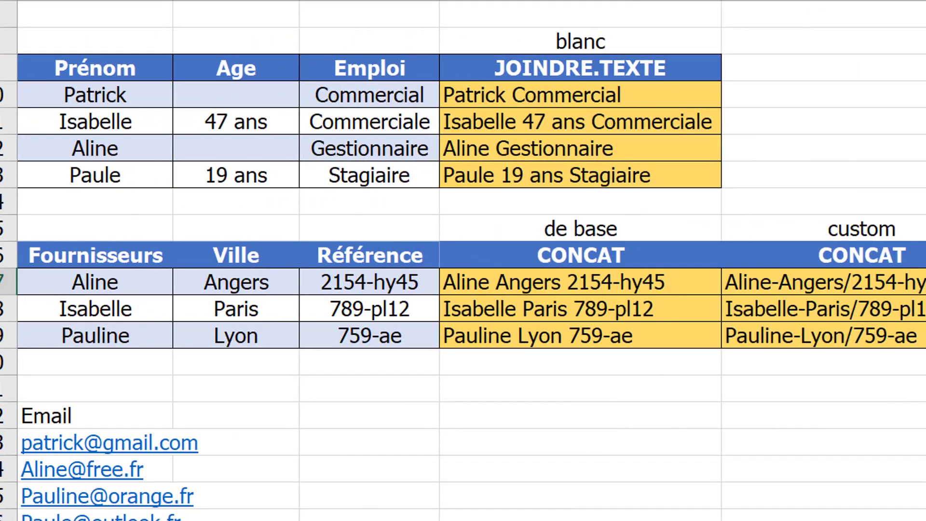
{"action": "left_click_drag", "start_coordinate": [101, 282], "coordinate": [353, 280]}
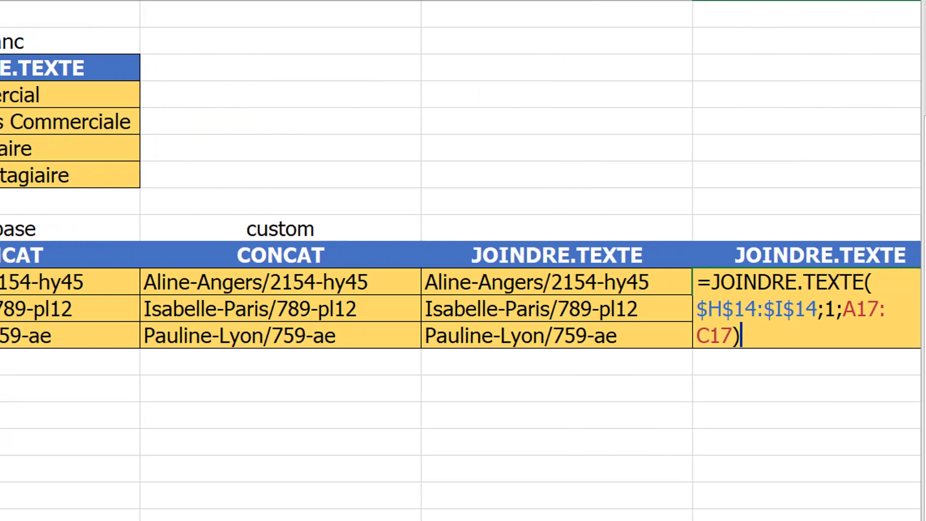
{"action": "key", "text": "ctrl+Return"}
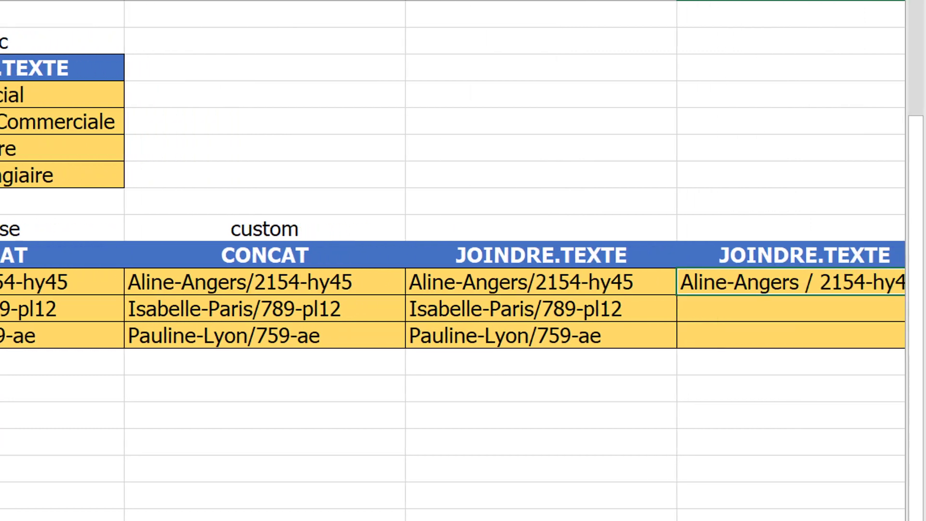
{"action": "scroll", "coordinate": [769, 348], "scroll_direction": "right", "scroll_amount": 3}
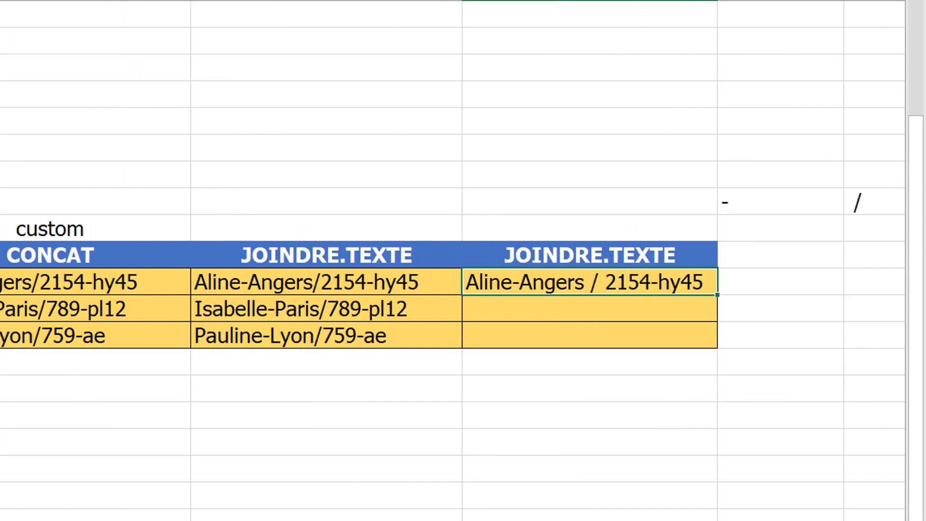
{"action": "double_click", "coordinate": [776, 295]}
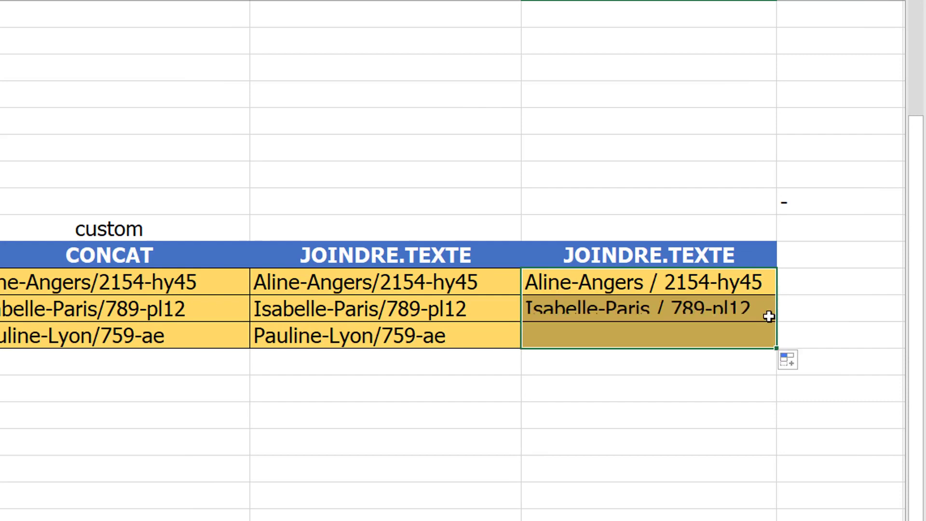
{"action": "left_click", "coordinate": [685, 338]}
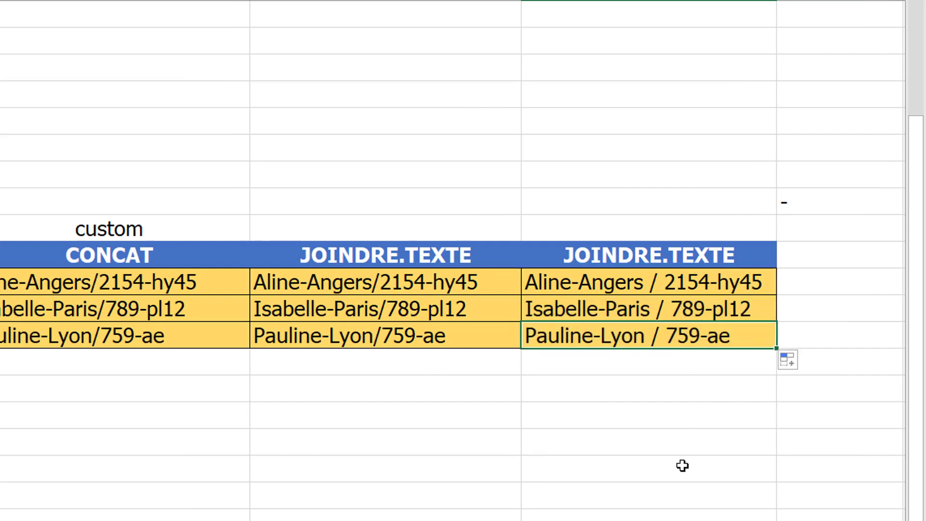
{"action": "key", "text": "Up"}
{"action": "key", "text": "Up"}
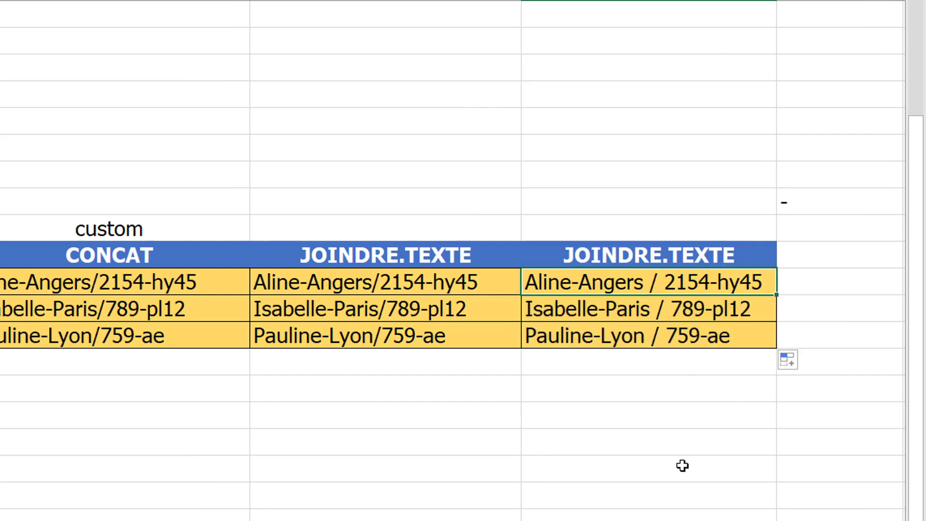
{"action": "key", "text": "Up"}
{"action": "key", "text": "Left"}
{"action": "key", "text": "Down"}
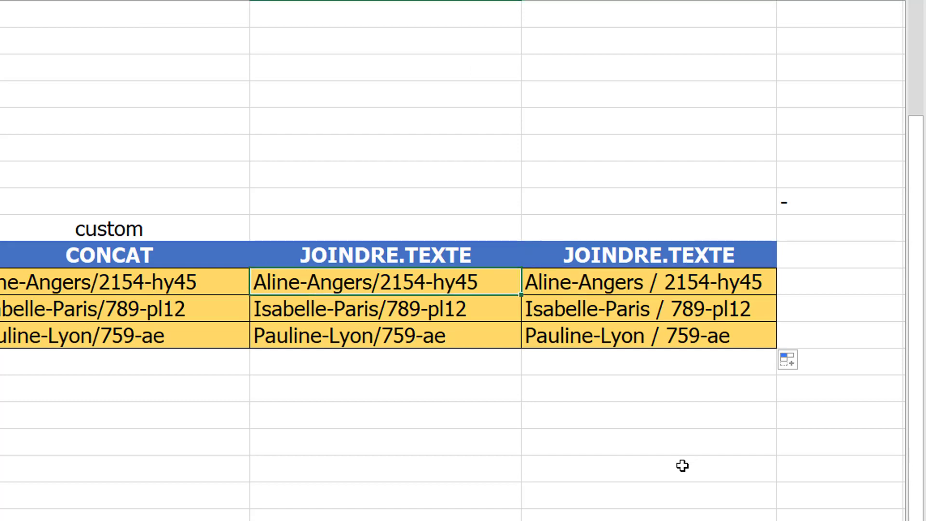
Step: Examine the JOINDRE.TEXTE results in F17:G19 and the email list in A22:A27 beneath the supplier table
{"action": "key", "text": "Left"}
{"action": "key", "text": "Right"}
{"action": "key", "text": "Right"}
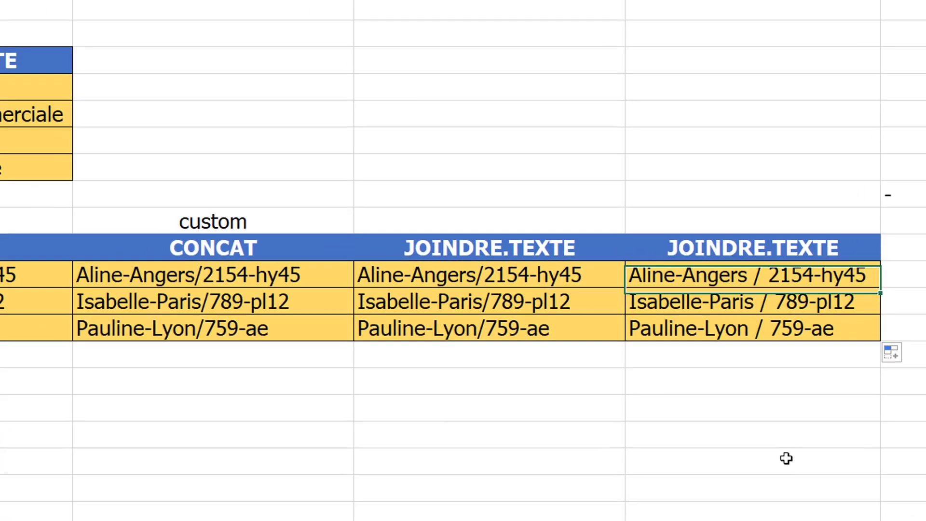
{"action": "key", "text": "Down"}
{"action": "key", "text": "Down"}
{"action": "key", "text": "Down"}
{"action": "key", "text": "Left"}
{"action": "key", "text": "Left"}
{"action": "key", "text": "Left"}
{"action": "key", "text": "Left"}
{"action": "key", "text": "Left"}
{"action": "key", "text": "Left"}
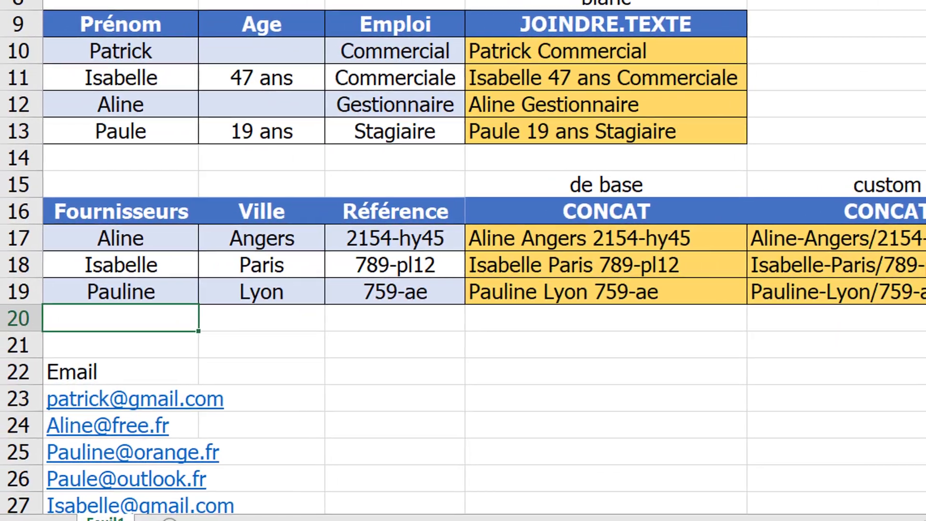
{"action": "key", "text": "Down"}
{"action": "key", "text": "Down"}
{"action": "key", "text": "Down"}
{"action": "key", "text": "Right"}
{"action": "key", "text": "Right"}
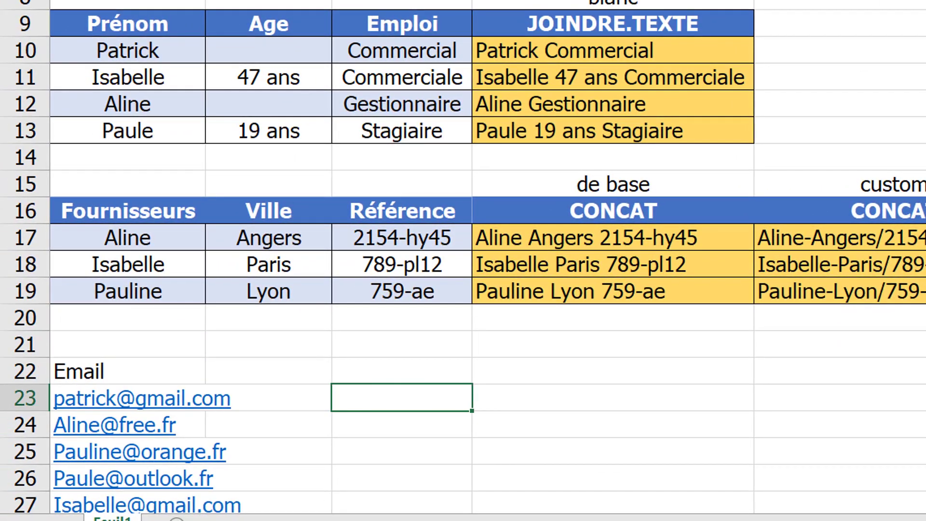
{"action": "key", "text": "Down"}
{"action": "key", "text": "Down"}
{"action": "key", "text": "Down"}
{"action": "key", "text": "Down"}
{"action": "key", "text": "Down"}
{"action": "key", "text": "Down"}
{"action": "key", "text": "Down"}
{"action": "key", "text": "Down"}
{"action": "key", "text": "Up"}
{"action": "key", "text": "Up"}
{"action": "key", "text": "Up"}
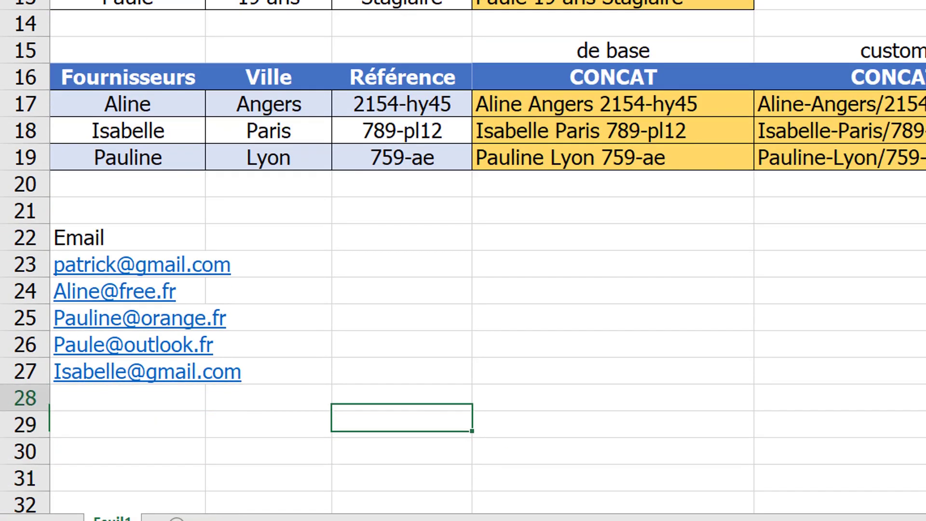
{"action": "key", "text": "Up"}
{"action": "key", "text": "Up"}
{"action": "key", "text": "Up"}
{"action": "key", "text": "Up"}
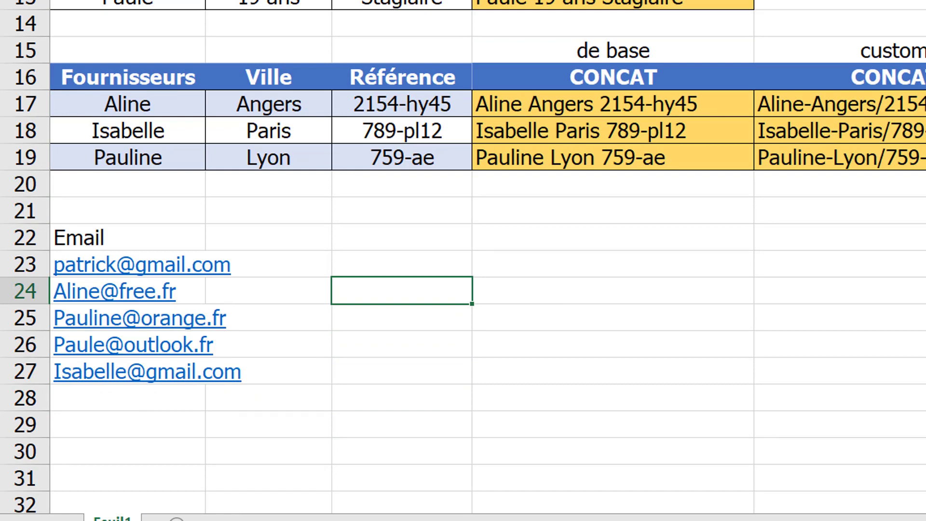
Step: Enter =JOINDRE.TEXTE(";";1;A23:A27) in C23 to join all the email addresses with semicolons
{"action": "key", "text": "Up"}
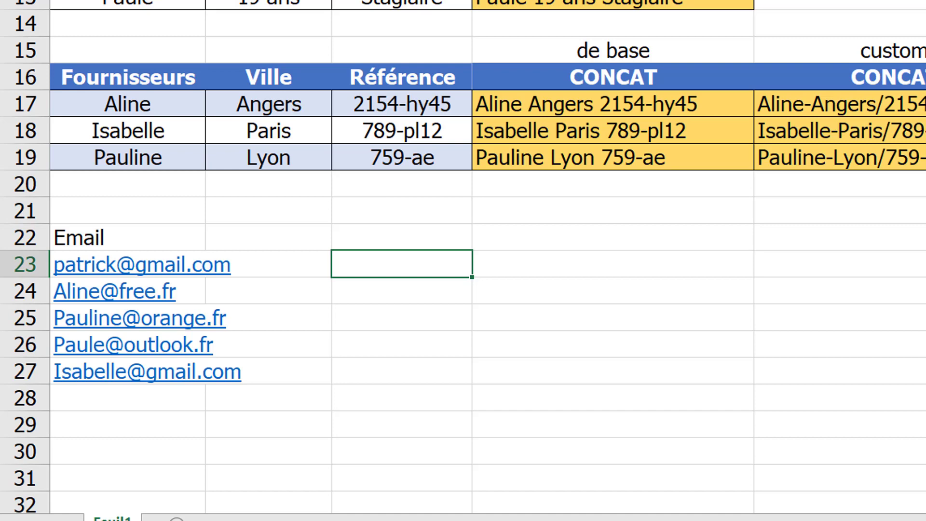
{"action": "type", "text": "=jo"}
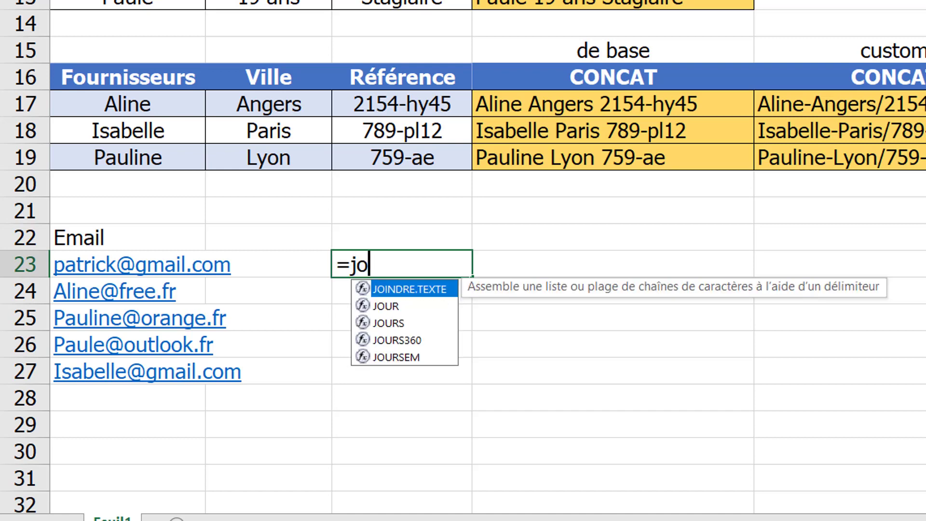
{"action": "key", "text": "Tab"}
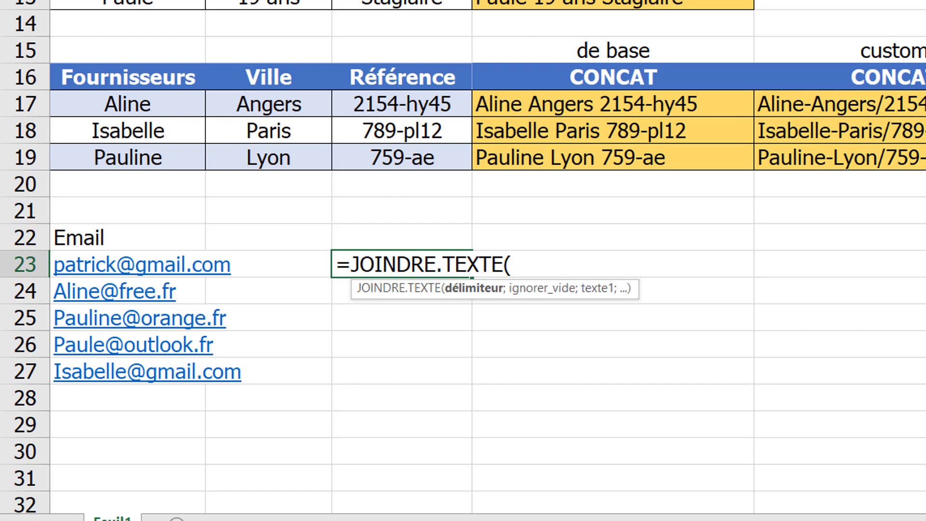
{"action": "type", "text": "\";\""}
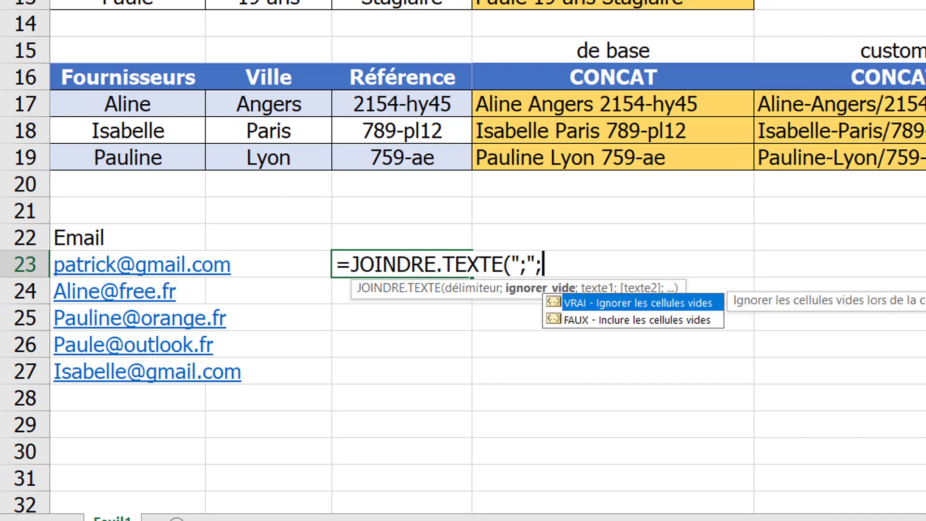
{"action": "type", "text": ";1;"}
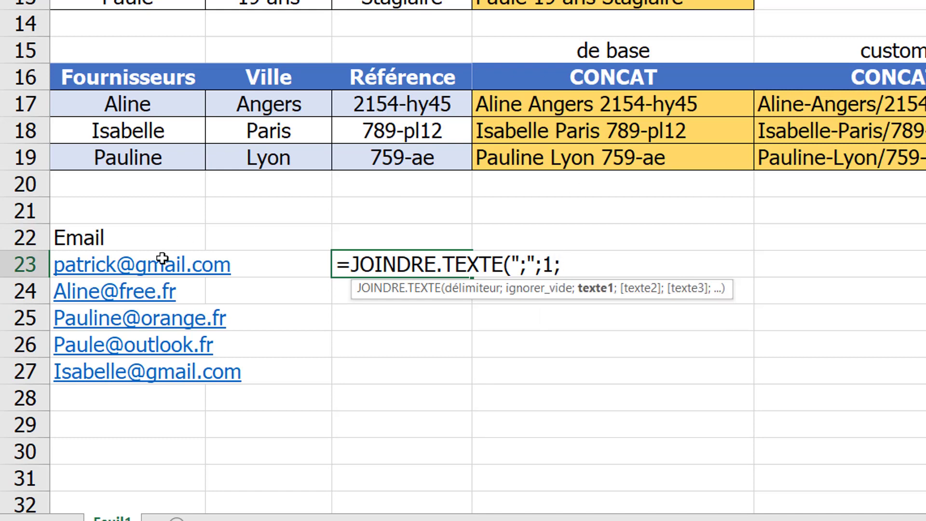
{"action": "left_click_drag", "start_coordinate": [86, 268], "coordinate": [72, 372]}
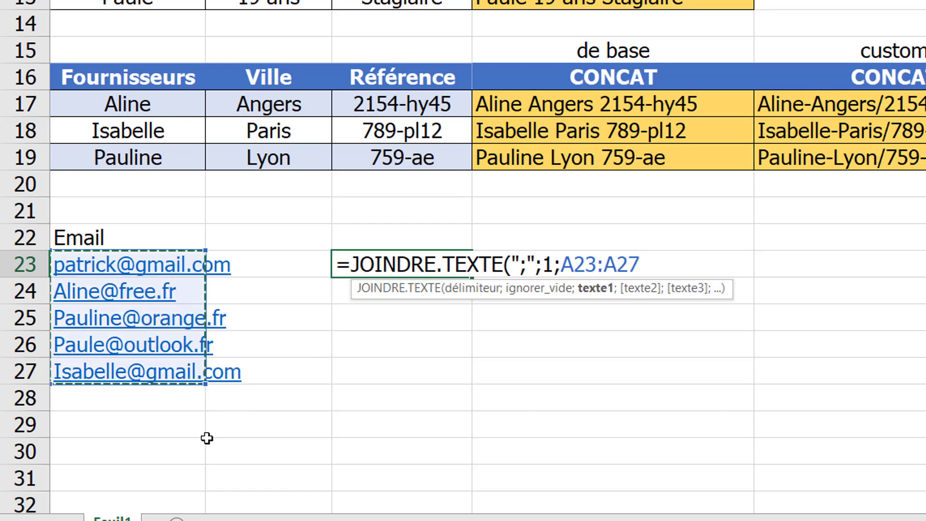
{"action": "type", "text": ")"}
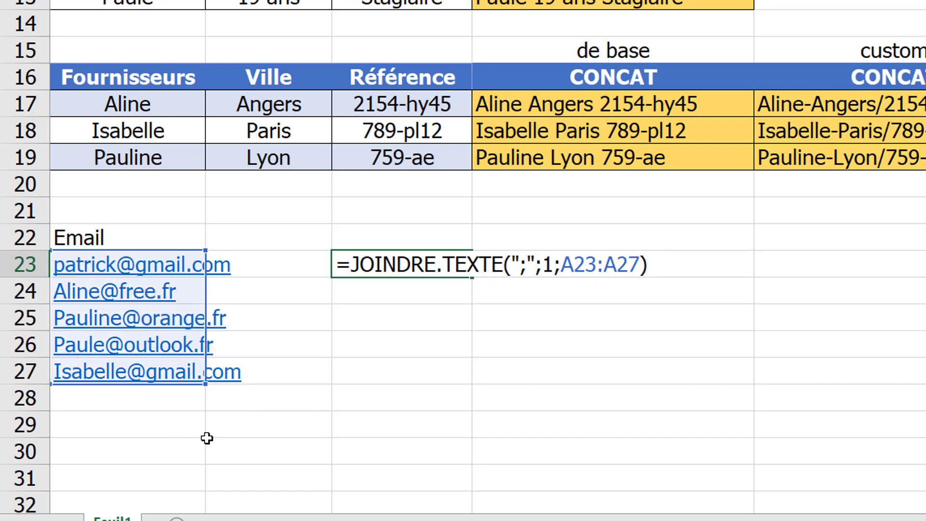
{"action": "key", "text": "ctrl+Return"}
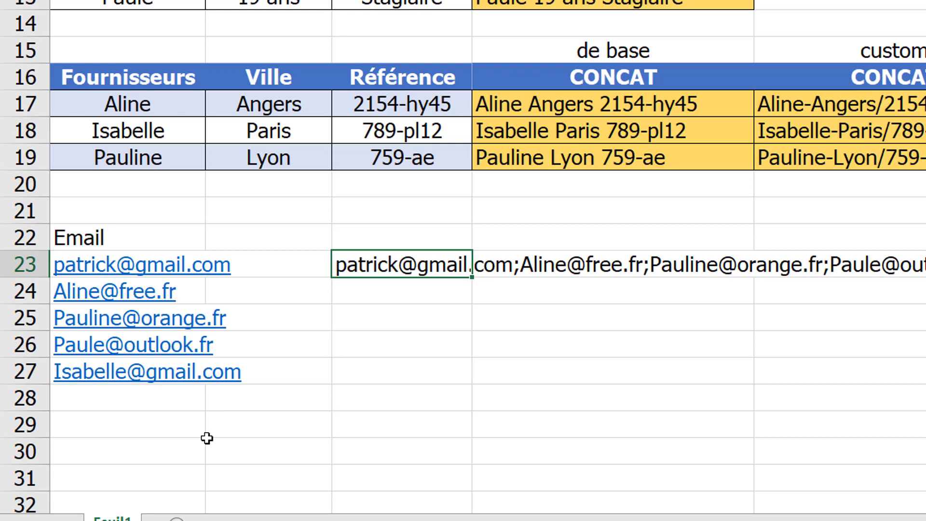
Step: Evaluate the C23 formula in place to copy its joined email text, then restore and keep the formula
{"action": "key", "text": "F2"}
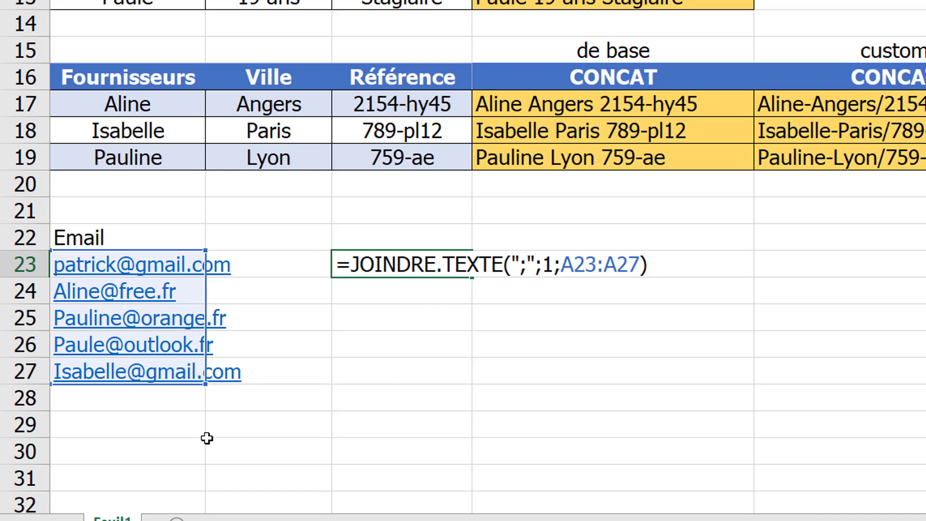
{"action": "key", "text": "ctrl+Return"}
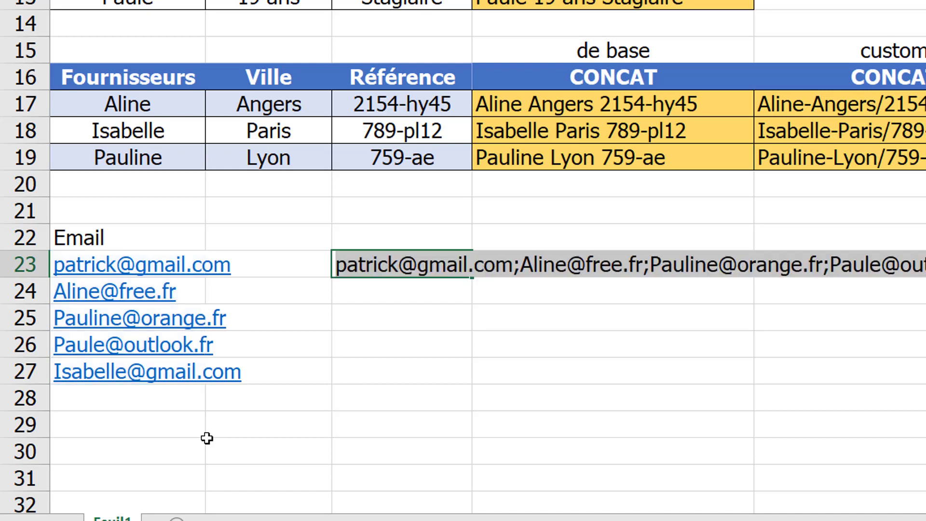
{"action": "key", "text": "F2"}
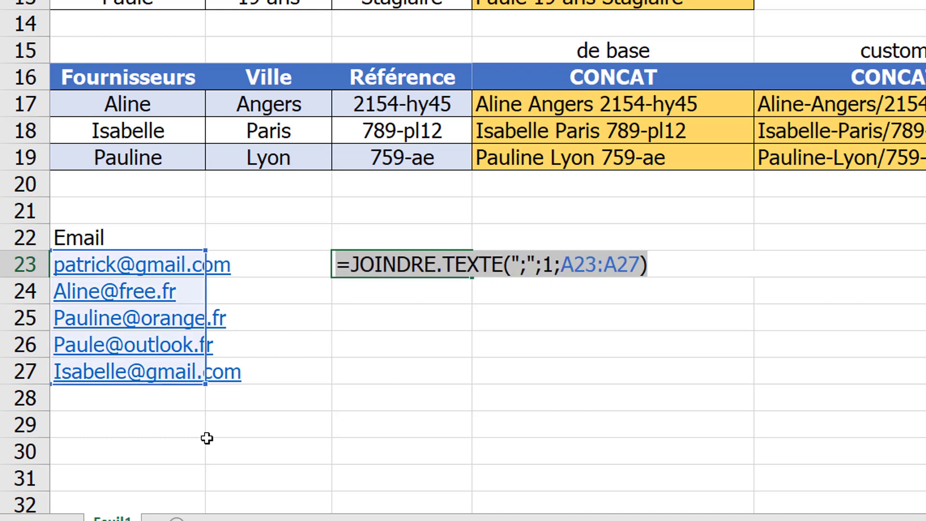
{"action": "key", "text": "ctrl+Return"}
Step: Paste the copied semicolon-separated email list as text into C25, C27 and C29
{"action": "key", "text": "Down"}
{"action": "key", "text": "Down"}
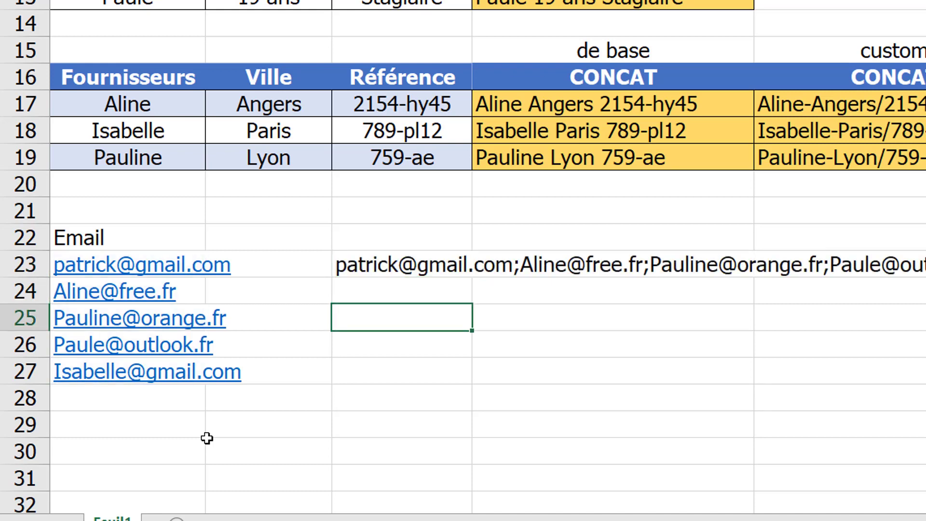
{"action": "key", "text": "ctrl+v"}
{"action": "key", "text": "Down"}
{"action": "key", "text": "Down"}
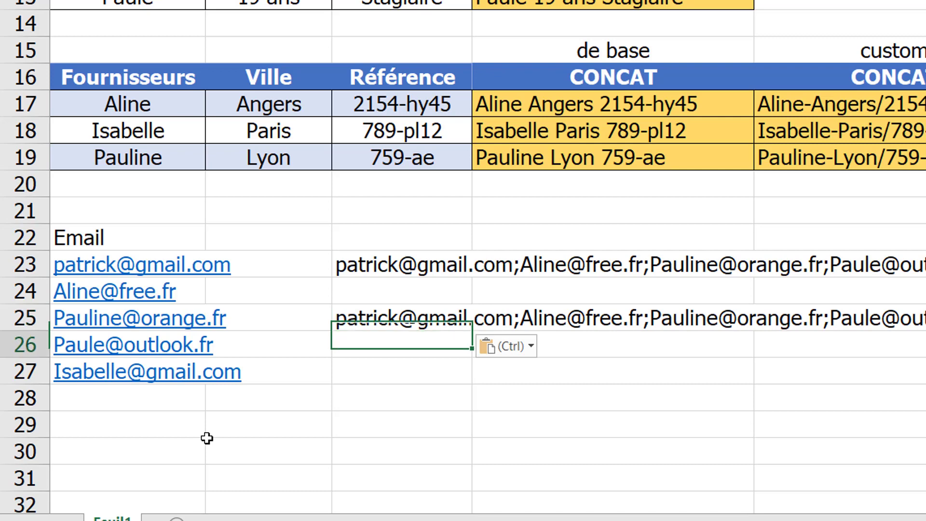
{"action": "key", "text": "ctrl+v"}
{"action": "key", "text": "Down"}
{"action": "key", "text": "Down"}
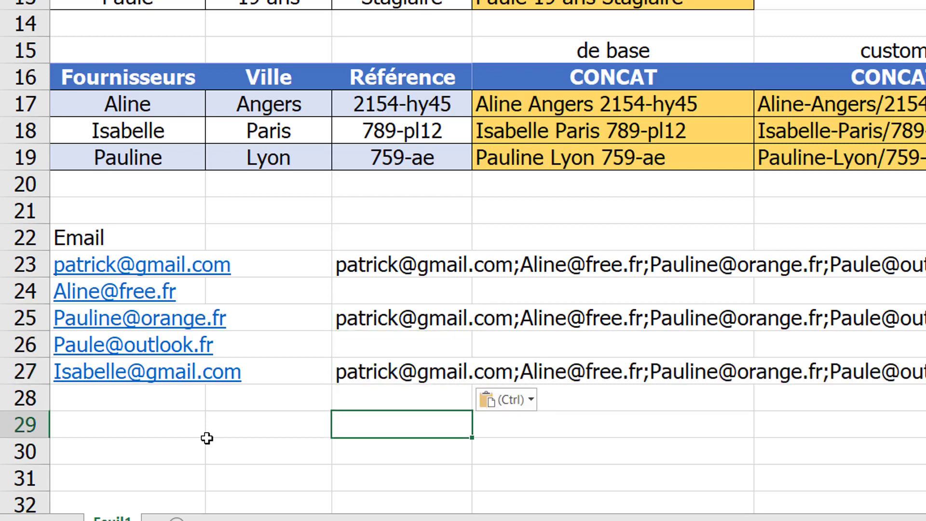
{"action": "key", "text": "ctrl+v"}
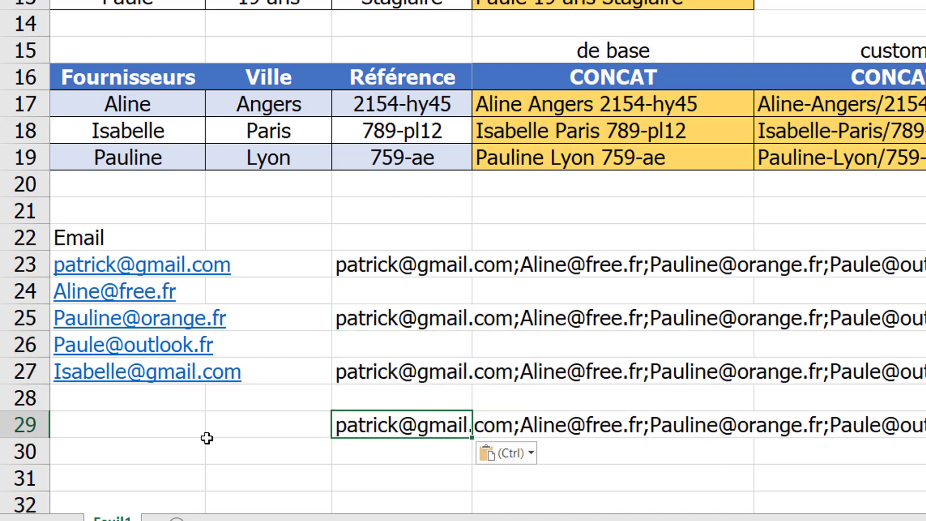